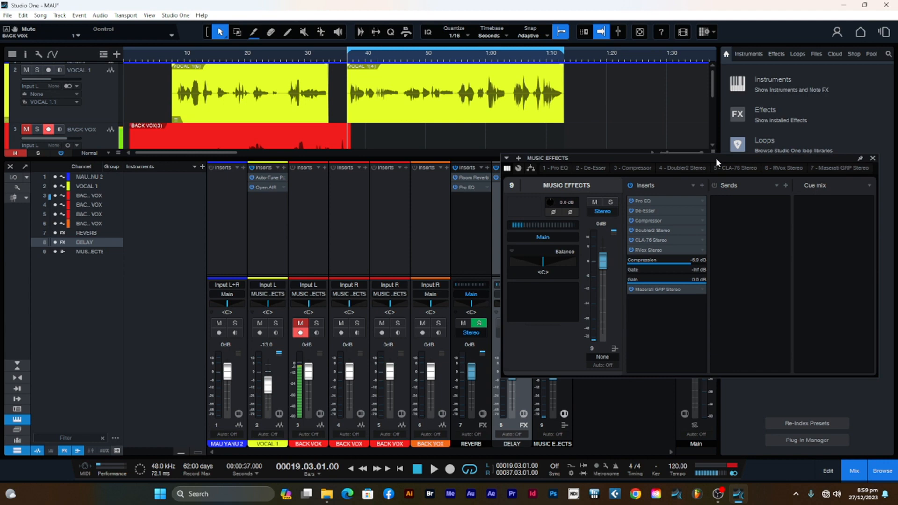
# Reposition the MUSIC EFFECTS channel window and close it to uncover the console
pyautogui.moveTo(722, 158); pyautogui.dragTo(703, 158)
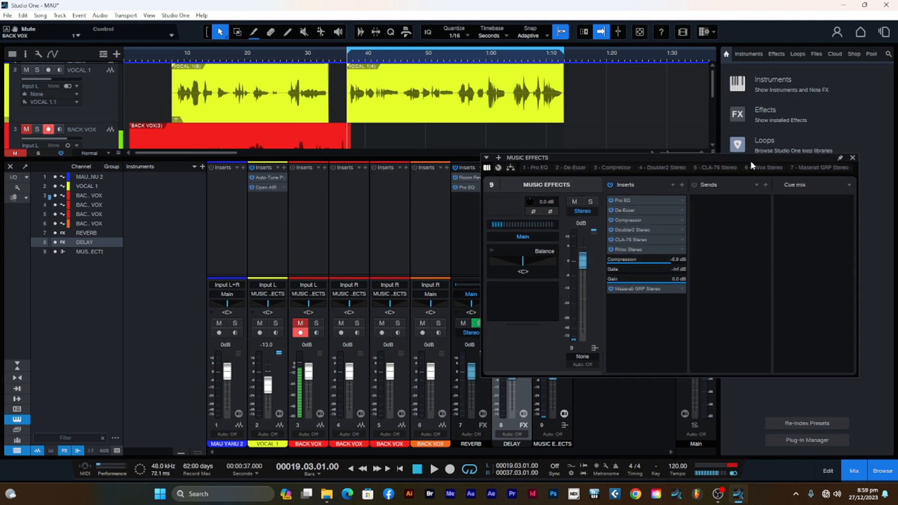
pyautogui.moveTo(736, 159); pyautogui.dragTo(735, 163)
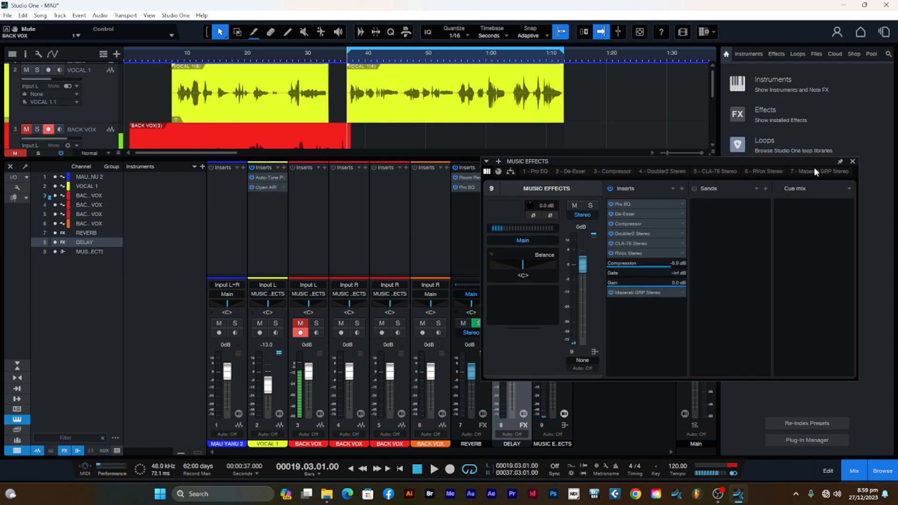
pyautogui.click(851, 161)
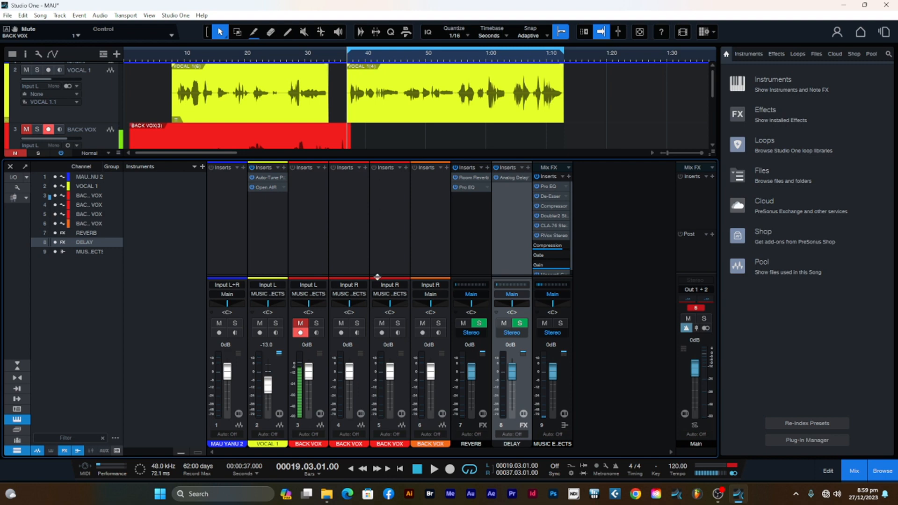
# Resize the mixer console and its inserts area so that the sends section shows beneath the inserts
pyautogui.moveTo(377, 276); pyautogui.dragTo(382, 289)
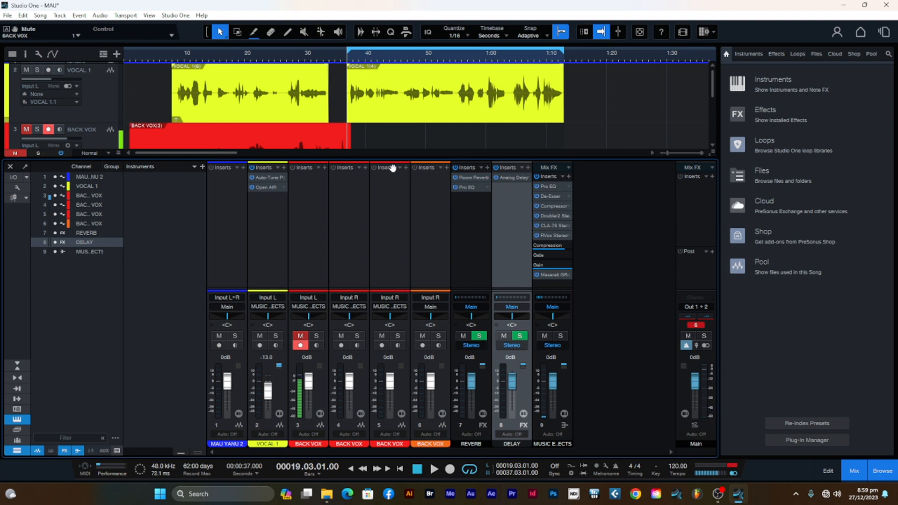
pyautogui.moveTo(392, 159); pyautogui.dragTo(391, 201)
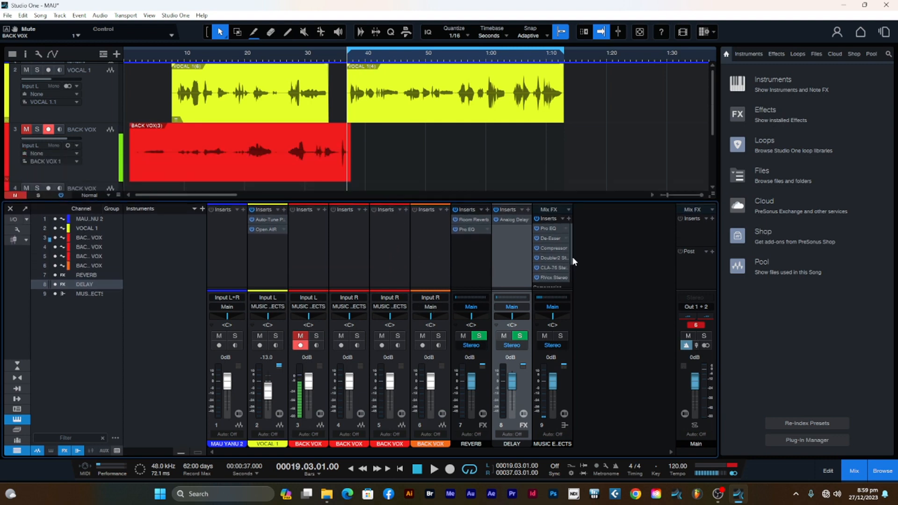
pyautogui.moveTo(474, 281); pyautogui.dragTo(476, 249)
pyautogui.moveTo(461, 201); pyautogui.dragTo(463, 193)
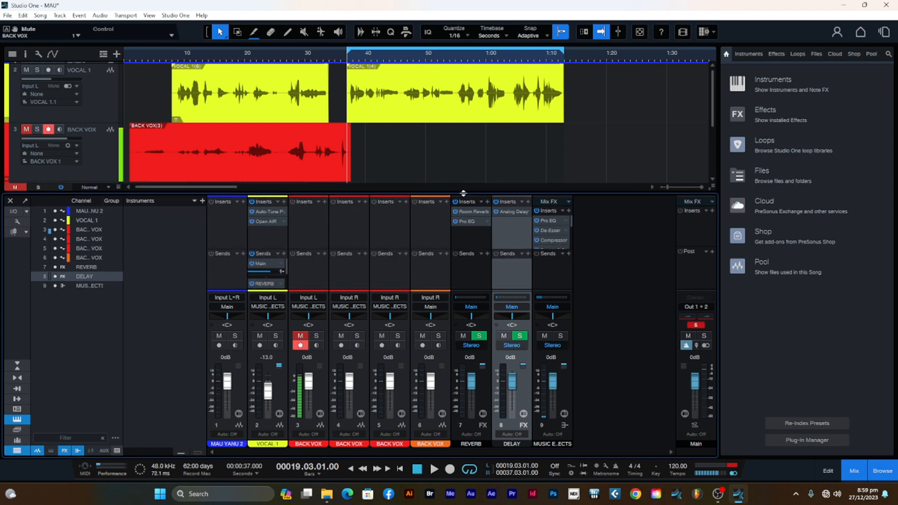
# Open the second VOCAL 1 clip in the audio editor, play it briefly, and return to the mixer console
pyautogui.click(397, 105)
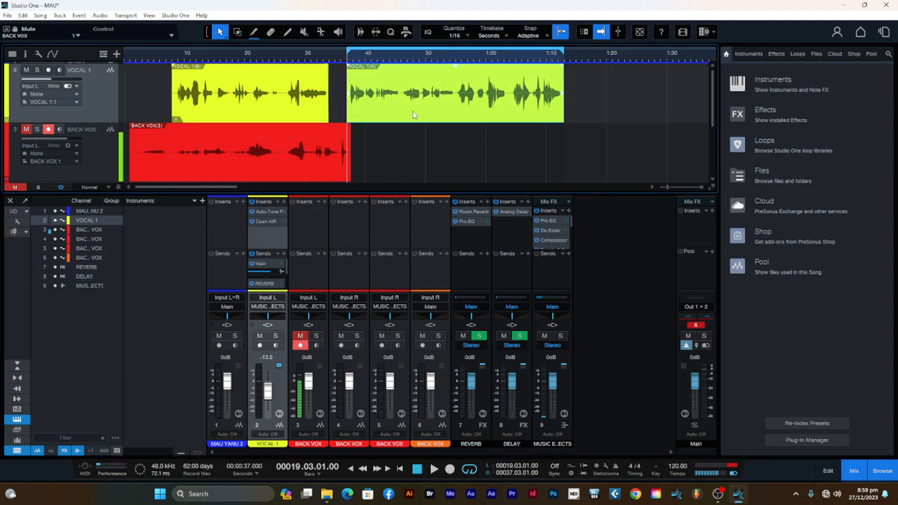
pyautogui.doubleClick(416, 114)
pyautogui.click(141, 292)
pyautogui.press('space')
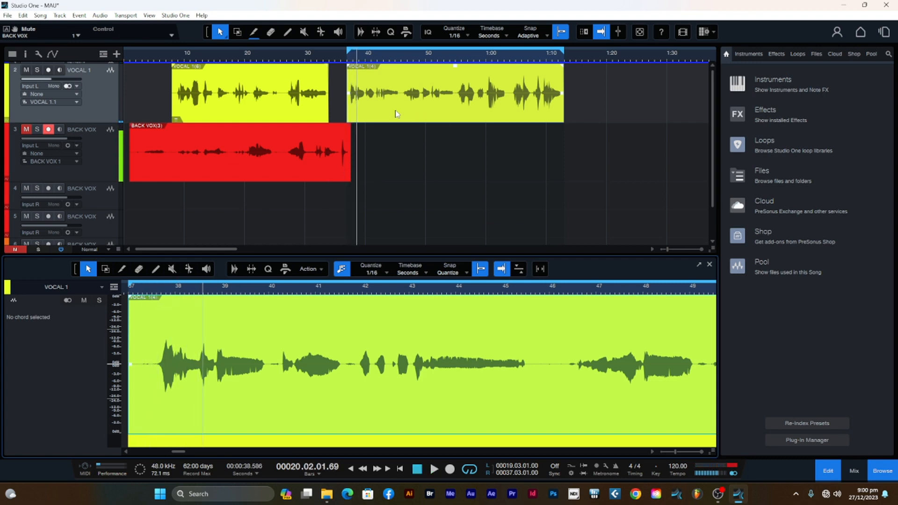
pyautogui.click(824, 469)
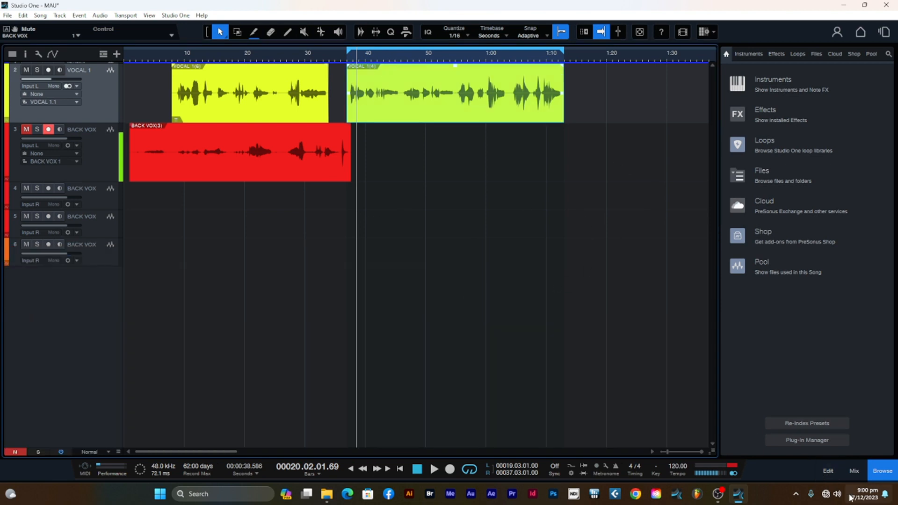
pyautogui.click(847, 468)
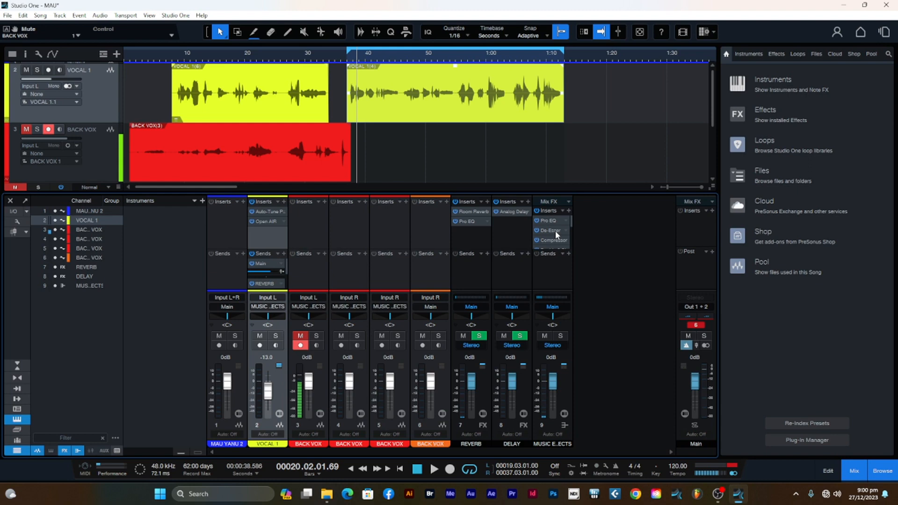
# Bypass all inserts on the MUSIC EFFECTS, DELAY, REVERB and VOCAL 1 channels, and close the channel window
pyautogui.click(564, 414)
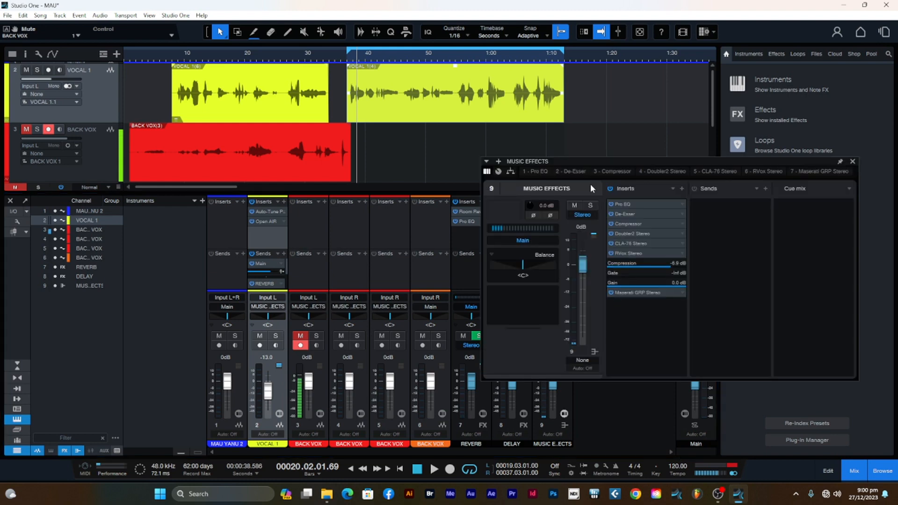
pyautogui.moveTo(615, 163); pyautogui.dragTo(771, 159)
pyautogui.click(519, 415)
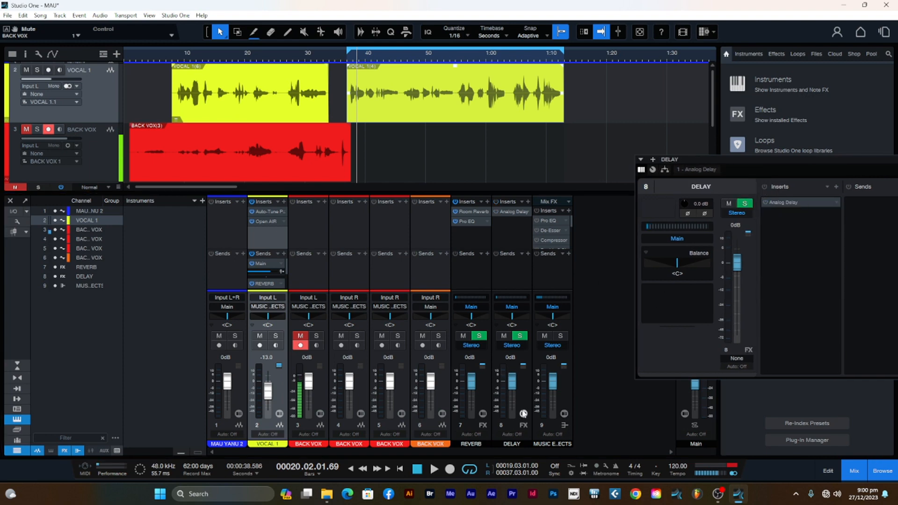
pyautogui.click(483, 414)
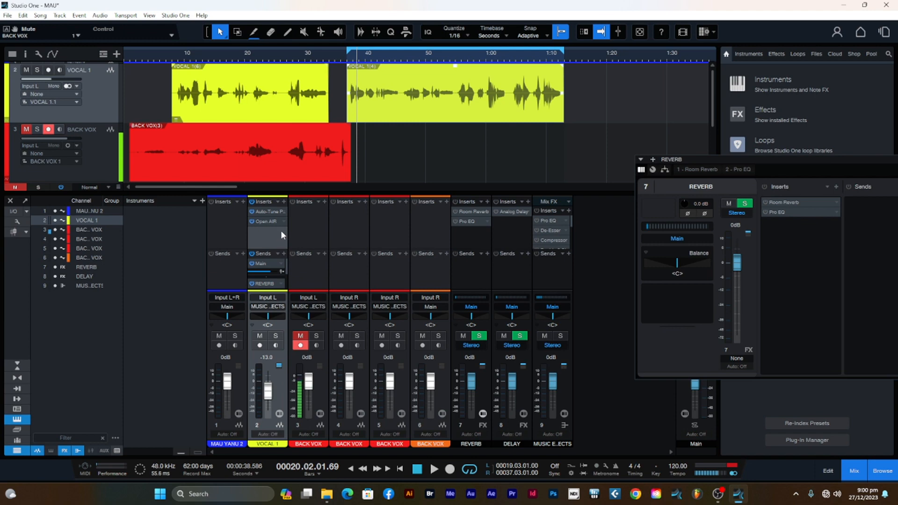
pyautogui.click(251, 202)
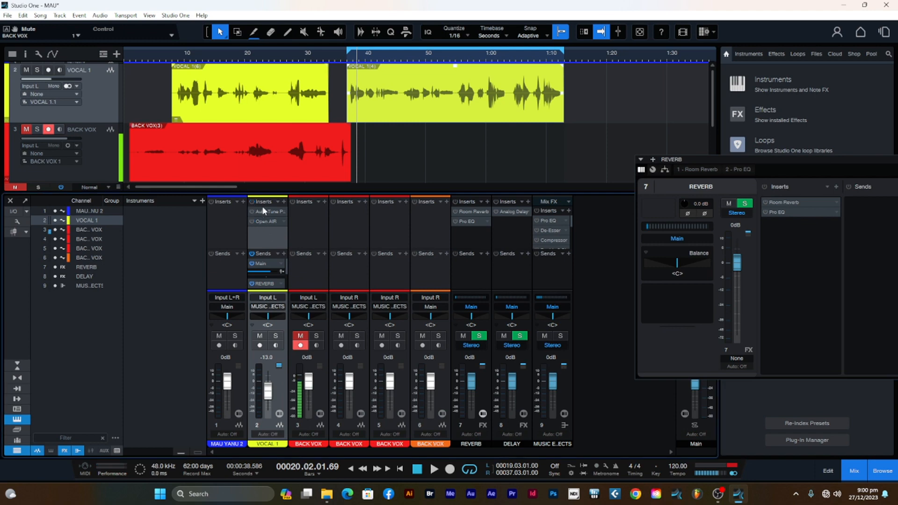
pyautogui.moveTo(798, 159); pyautogui.dragTo(635, 198)
pyautogui.click(849, 197)
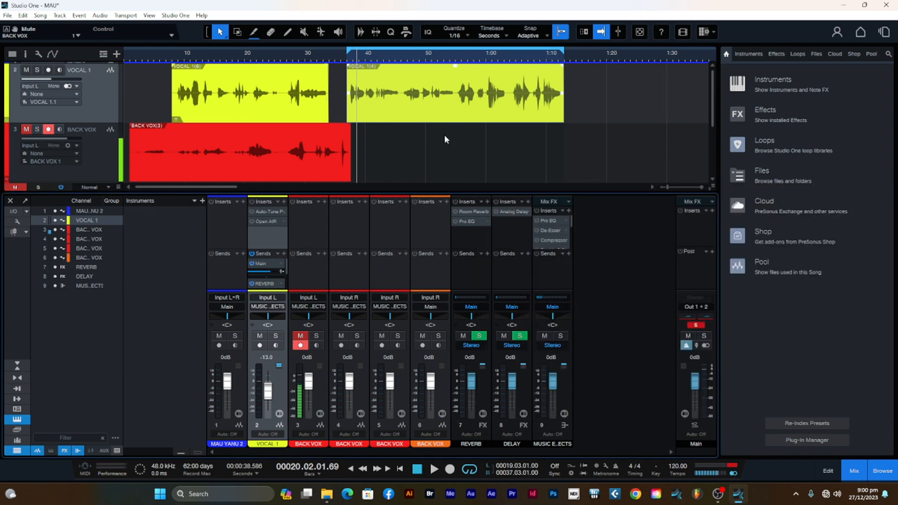
# Play the unprocessed second vocal section from the 36-second mark, stop, and return the playhead to that mark
pyautogui.click(343, 59)
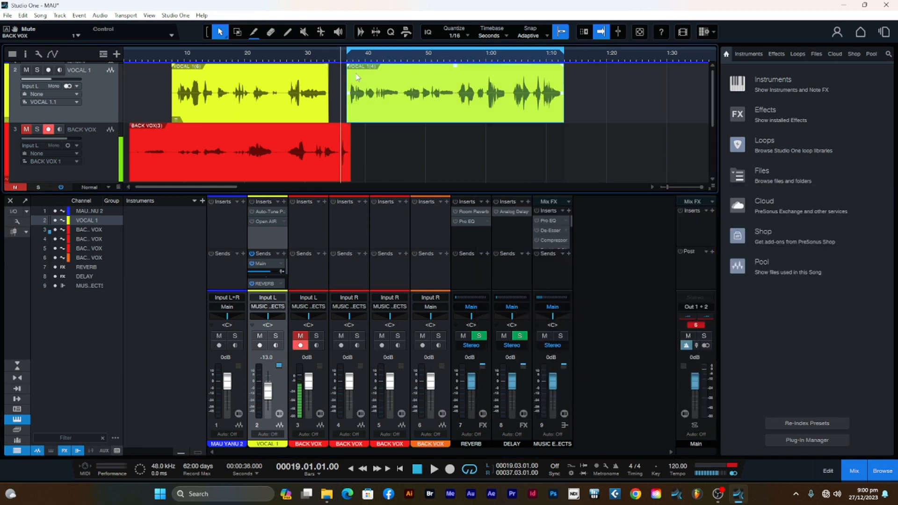
pyautogui.press('space')
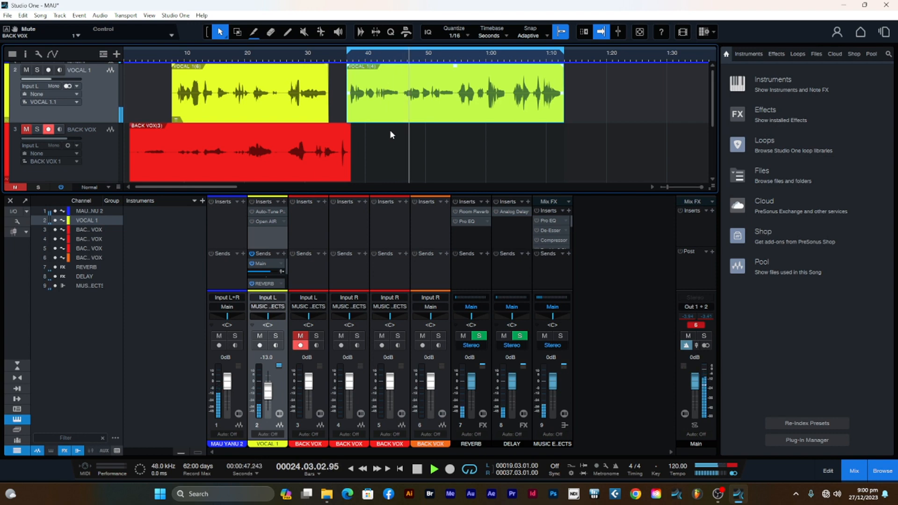
pyautogui.press('space')
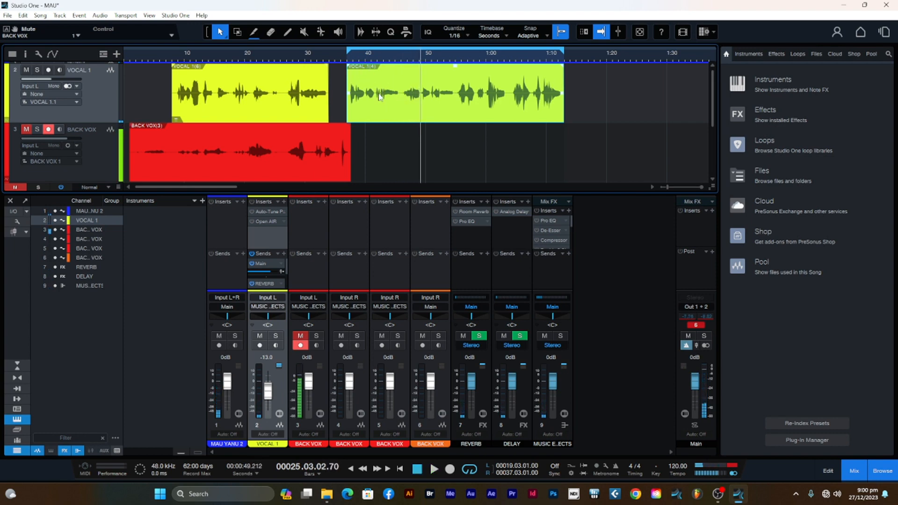
pyautogui.click(344, 60)
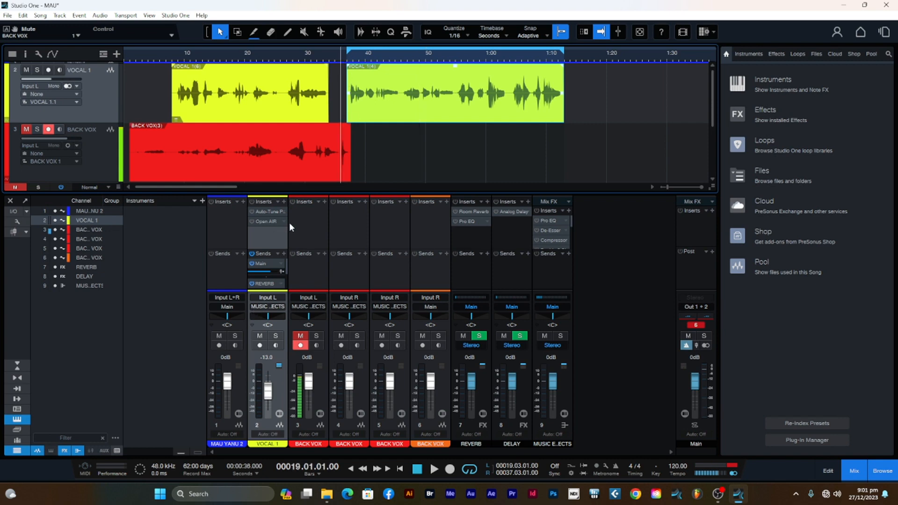
# Reactivate the inserts on VOCAL 1, REVERB and MUSIC EFFECTS, and play the section from the 36-second mark
pyautogui.click(251, 202)
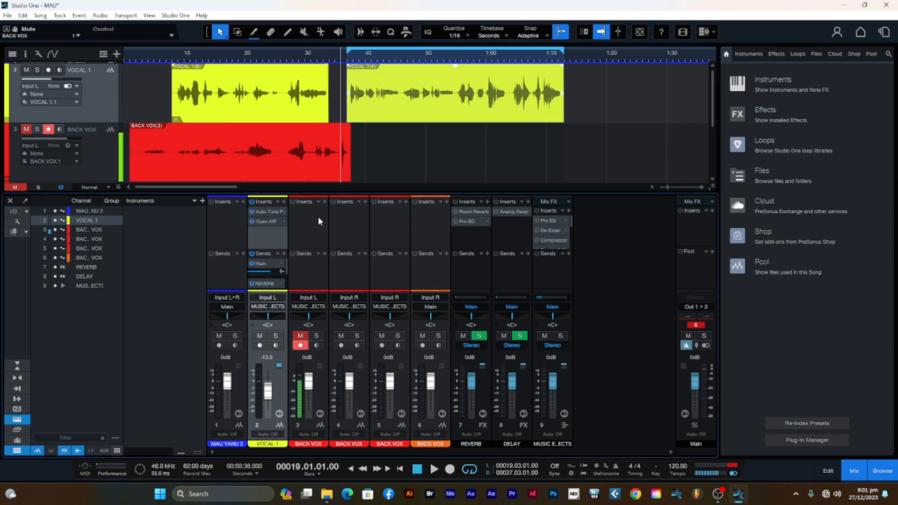
pyautogui.click(456, 202)
pyautogui.click(340, 55)
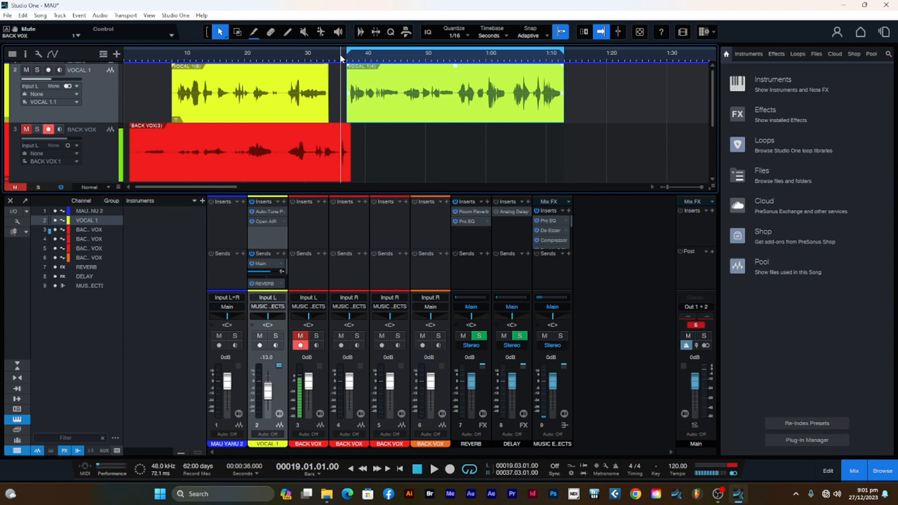
pyautogui.press('space')
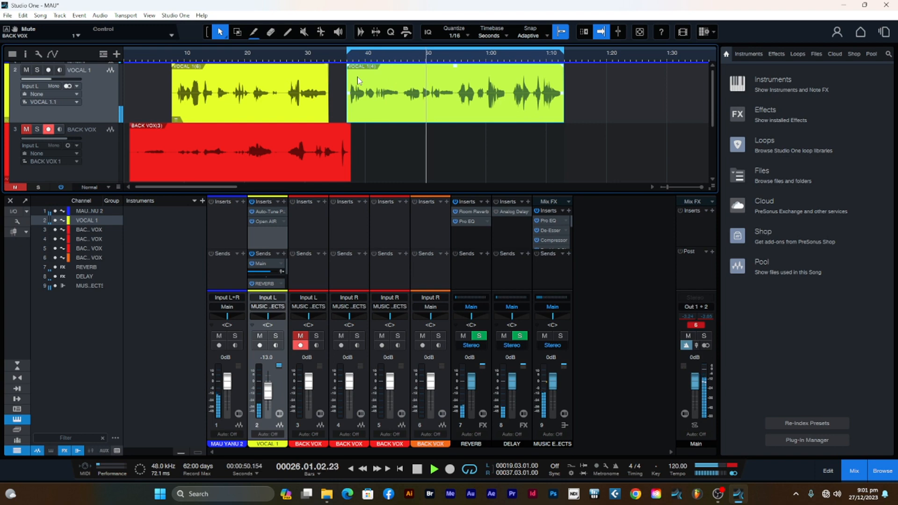
# Set the VOCAL 1 volume to -10.6 dB during playback, look through its sends, and stop playback
pyautogui.moveTo(268, 395); pyautogui.dragTo(269, 393)
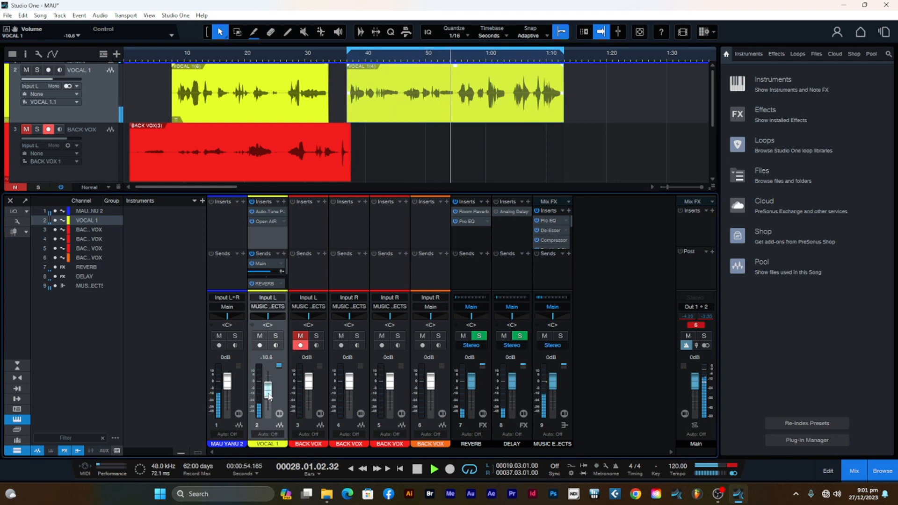
pyautogui.moveTo(268, 397); pyautogui.dragTo(269, 395)
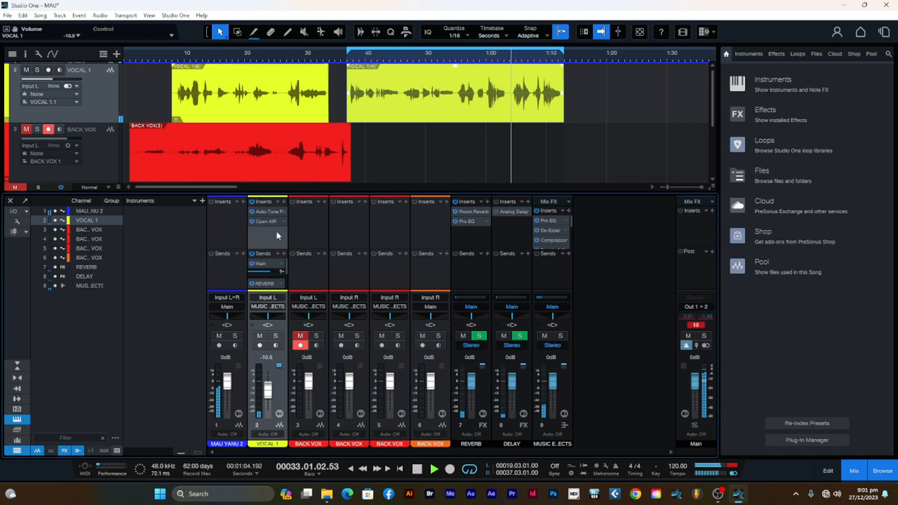
pyautogui.moveTo(287, 267); pyautogui.dragTo(287, 281)
pyautogui.press('space')
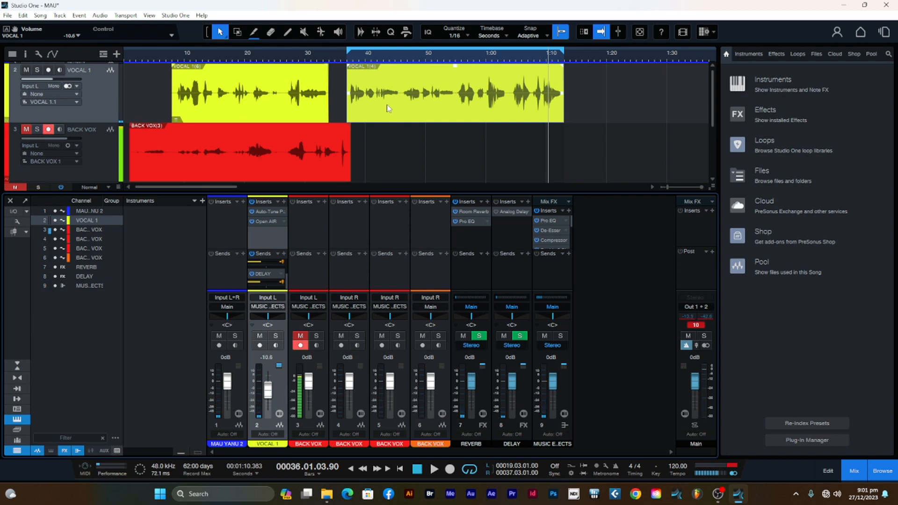
# Rename the VOCAL 1 track as VOCAL LEAD and place the playhead at 37 seconds
pyautogui.click(413, 112)
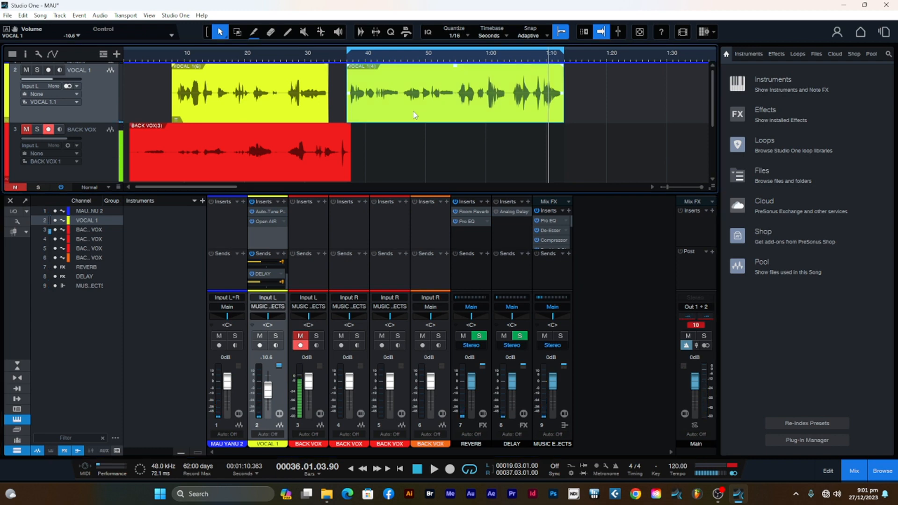
pyautogui.doubleClick(83, 70)
pyautogui.press('BackSpace')
pyautogui.write('LEAD')
pyautogui.press('Return')
pyautogui.click(347, 59)
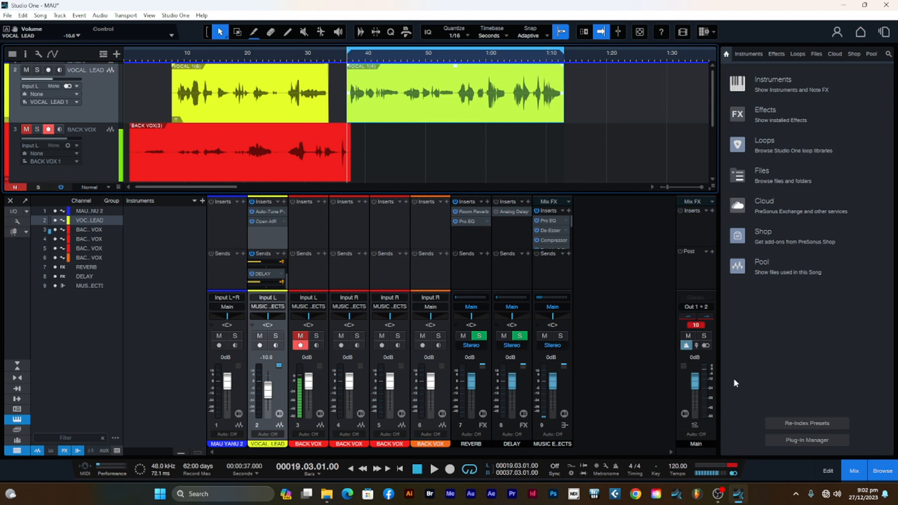
# Review the VOCAL LEAD sends and the options for adding one, and enlarge the console's inserts area
pyautogui.click(854, 472)
pyautogui.click(852, 471)
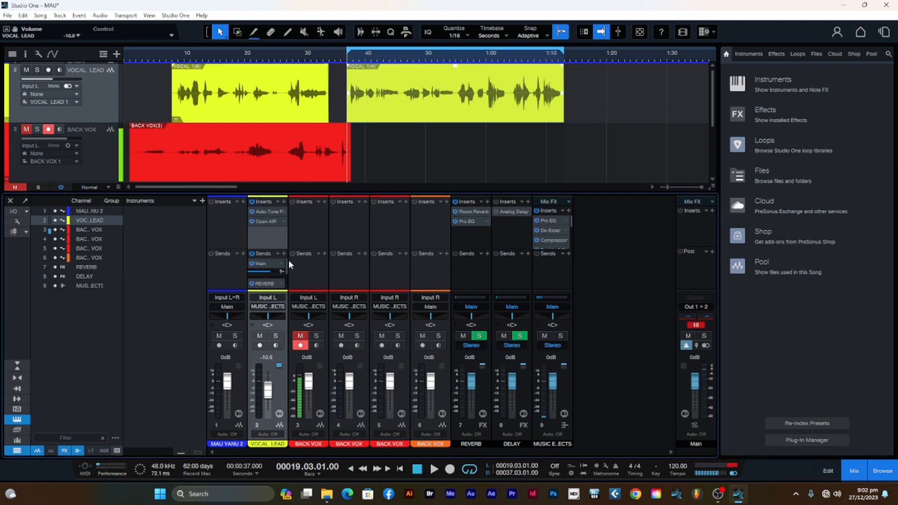
pyautogui.moveTo(286, 264); pyautogui.dragTo(286, 271)
pyautogui.click(283, 253)
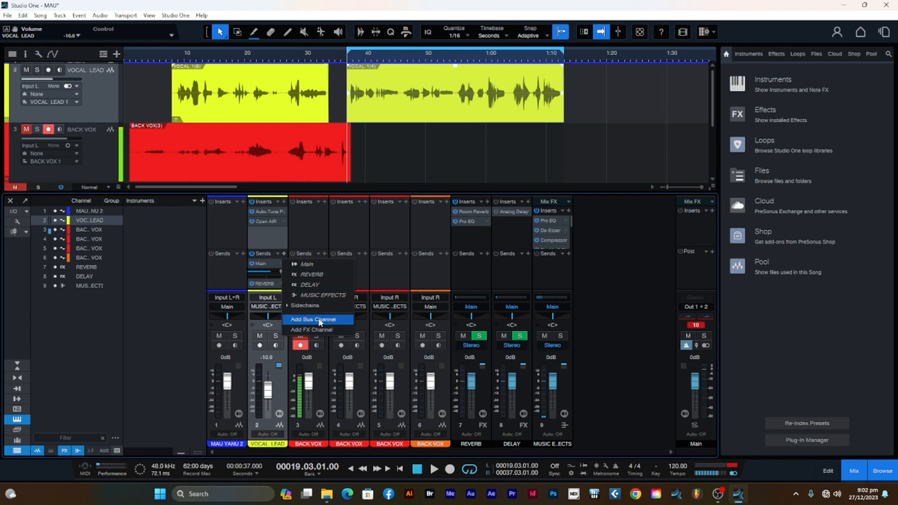
pyautogui.click(549, 276)
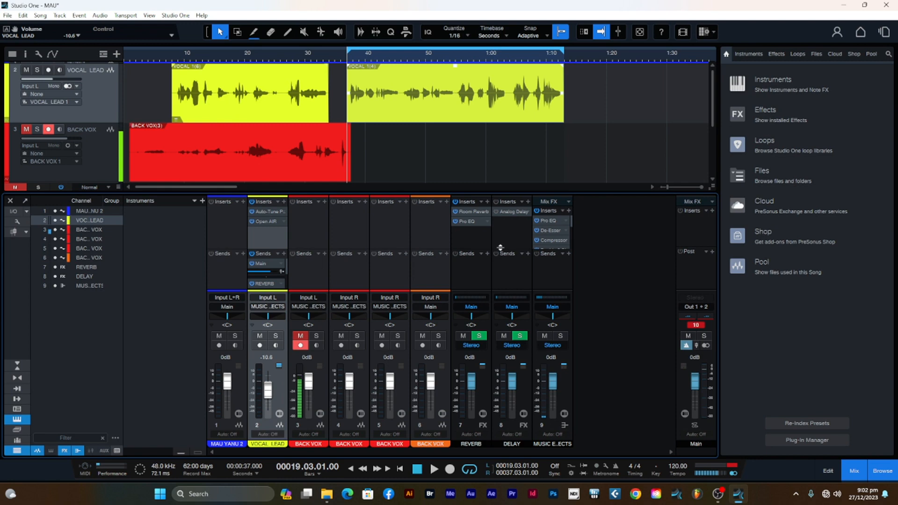
pyautogui.moveTo(499, 249); pyautogui.dragTo(498, 269)
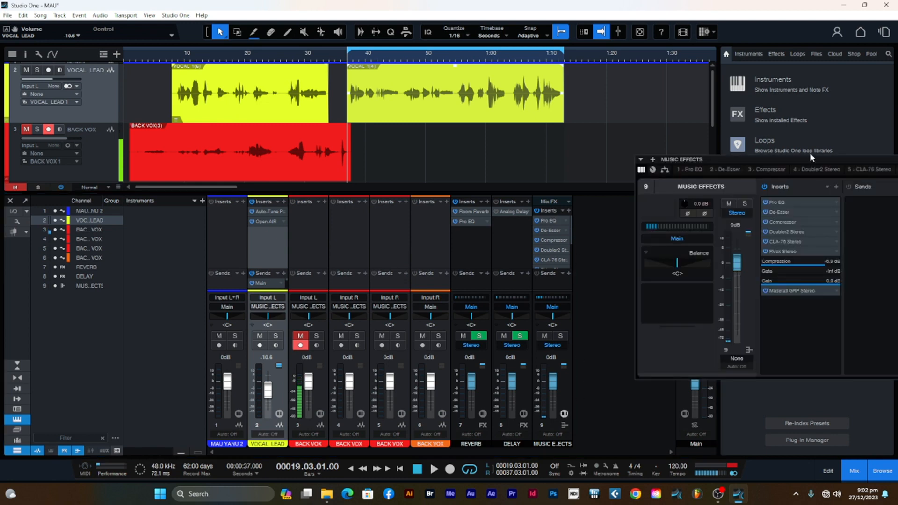
# Reposition the MUSIC EFFECTS channel window, collapse the RVox Stereo controls, and expand the Pro EQ insert's curve
pyautogui.moveTo(811, 159); pyautogui.dragTo(523, 159)
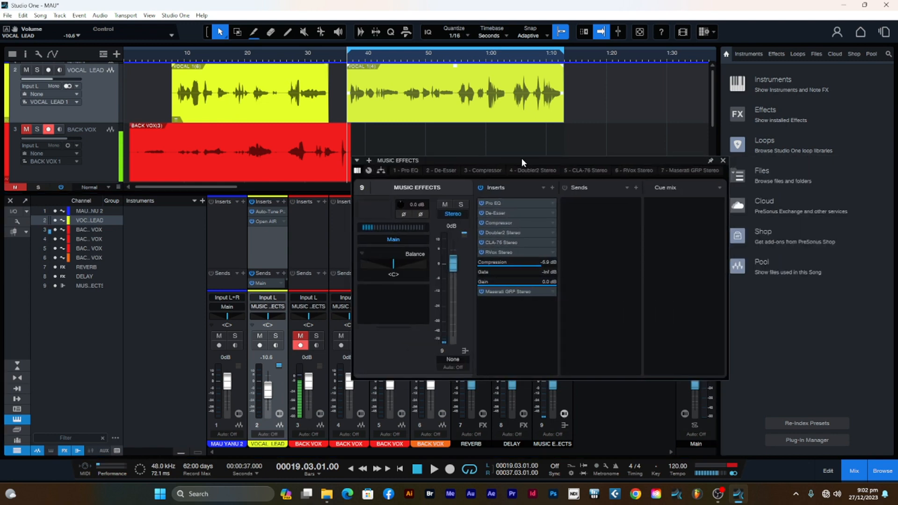
pyautogui.click(501, 253)
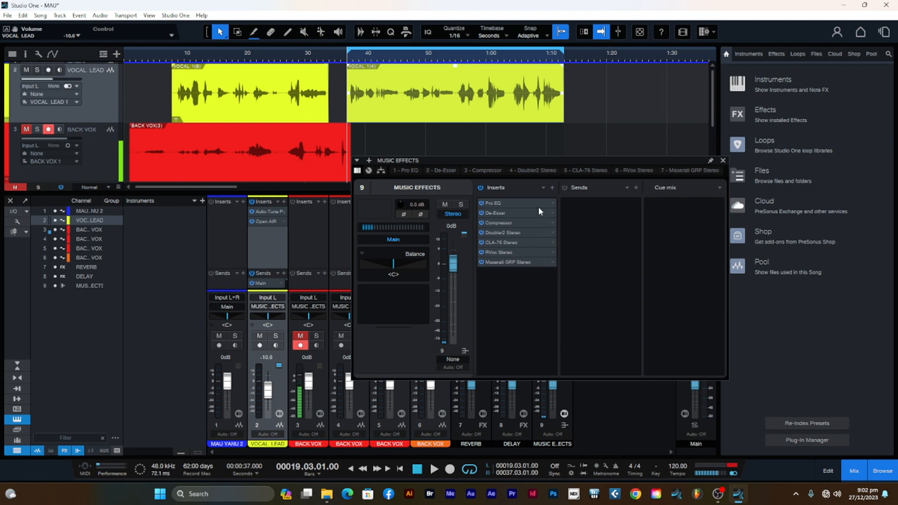
pyautogui.moveTo(543, 164); pyautogui.dragTo(546, 185)
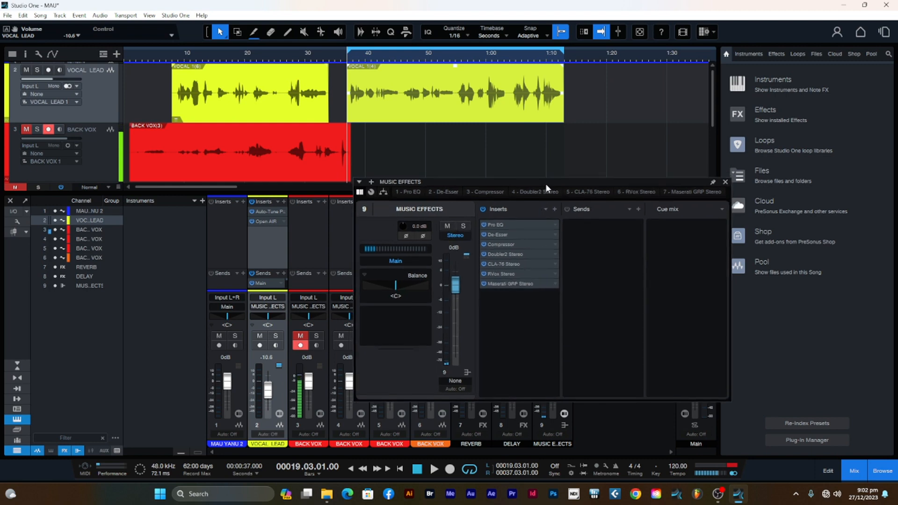
pyautogui.click(495, 224)
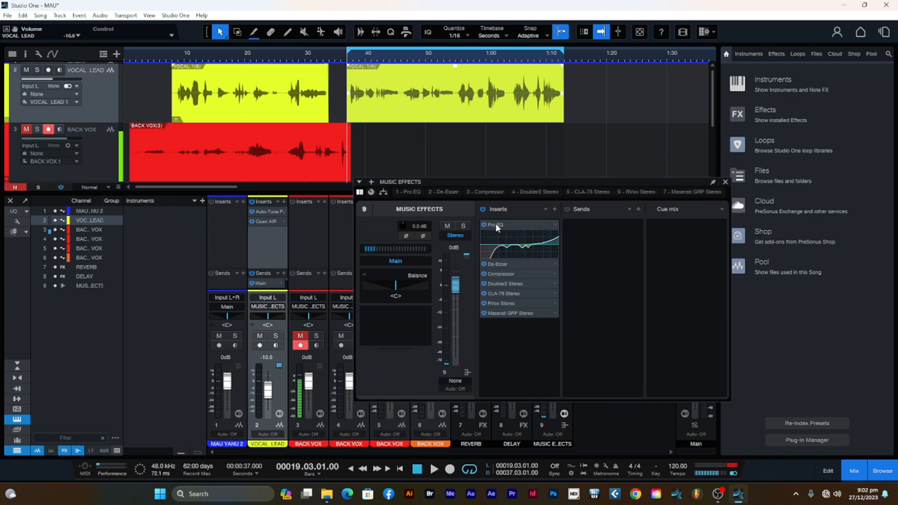
# Open the Pro EQ insert of the MUSIC EFFECTS channel and reposition its window over the mixer
pyautogui.click(500, 228)
pyautogui.click(407, 192)
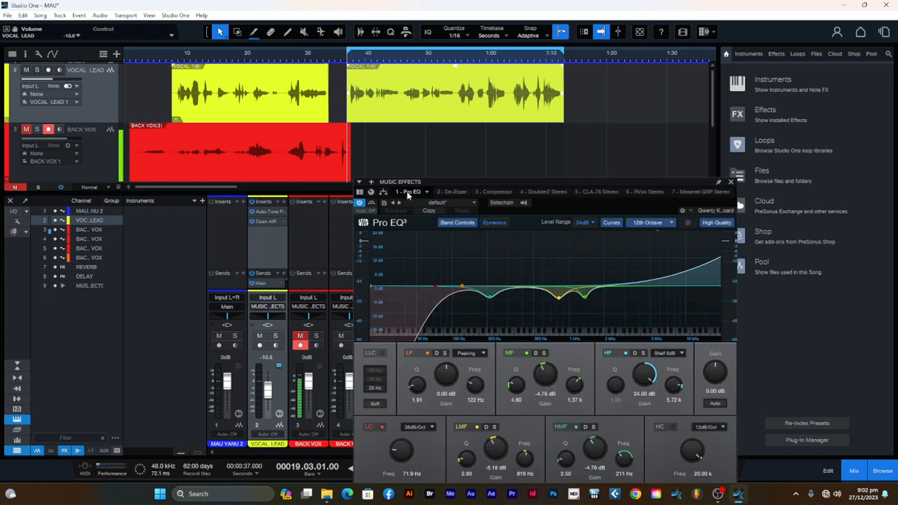
pyautogui.moveTo(528, 182); pyautogui.dragTo(592, 136)
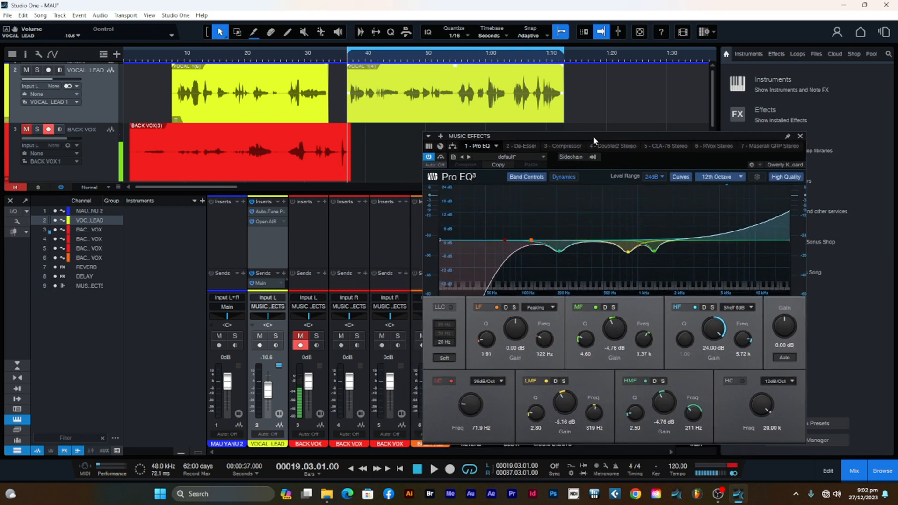
# Place the playhead at 36 seconds, just before the second lead vocal clip, and adjust the Pro EQ window's position
pyautogui.click(344, 59)
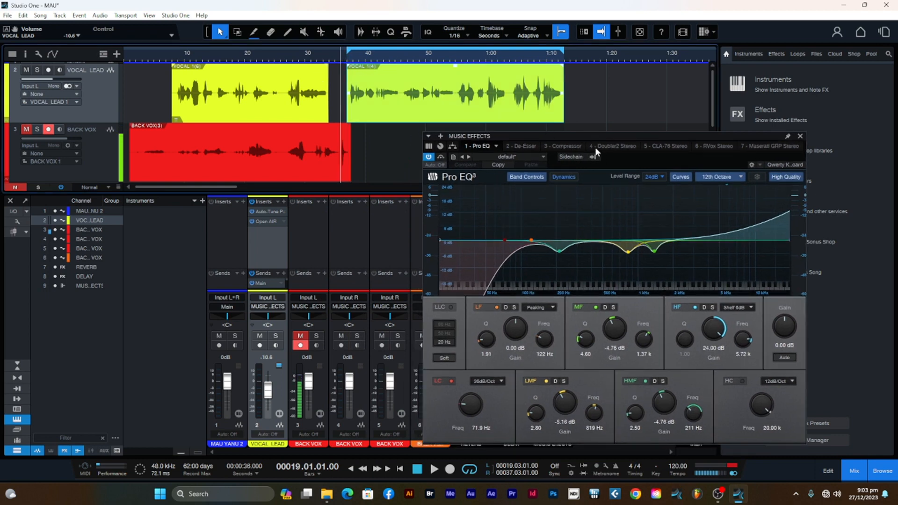
pyautogui.moveTo(591, 138); pyautogui.dragTo(577, 136)
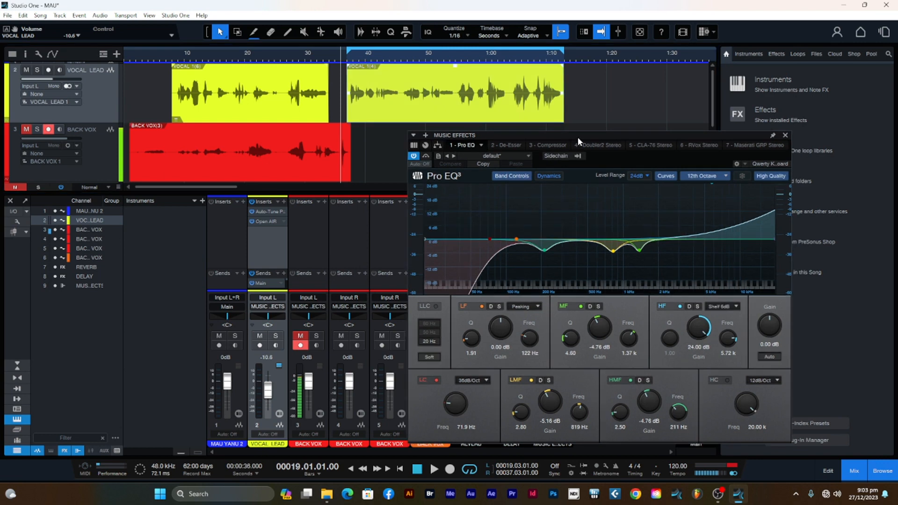
pyautogui.moveTo(577, 137); pyautogui.dragTo(575, 136)
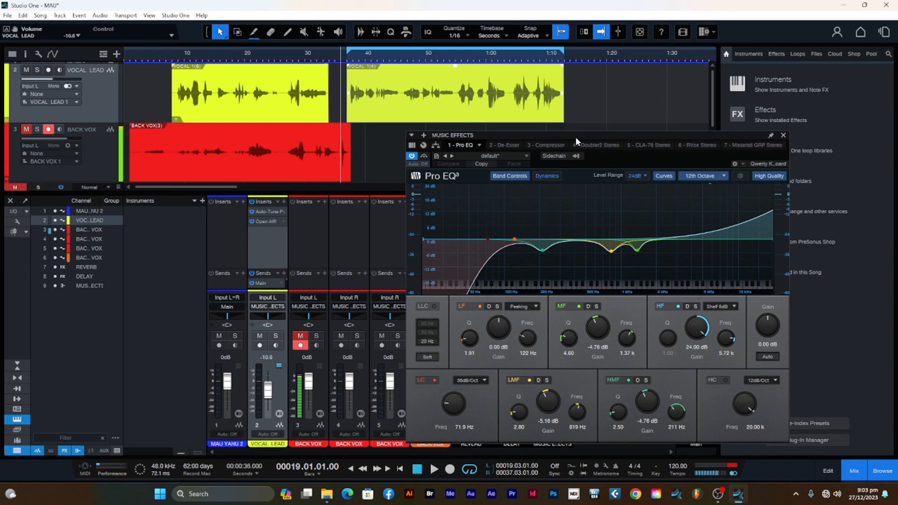
pyautogui.moveTo(574, 136); pyautogui.dragTo(578, 129)
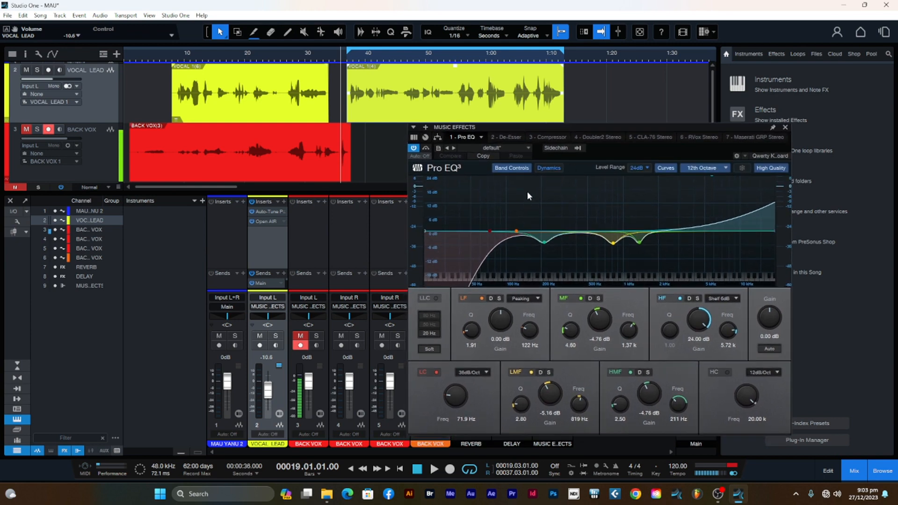
pyautogui.click(342, 58)
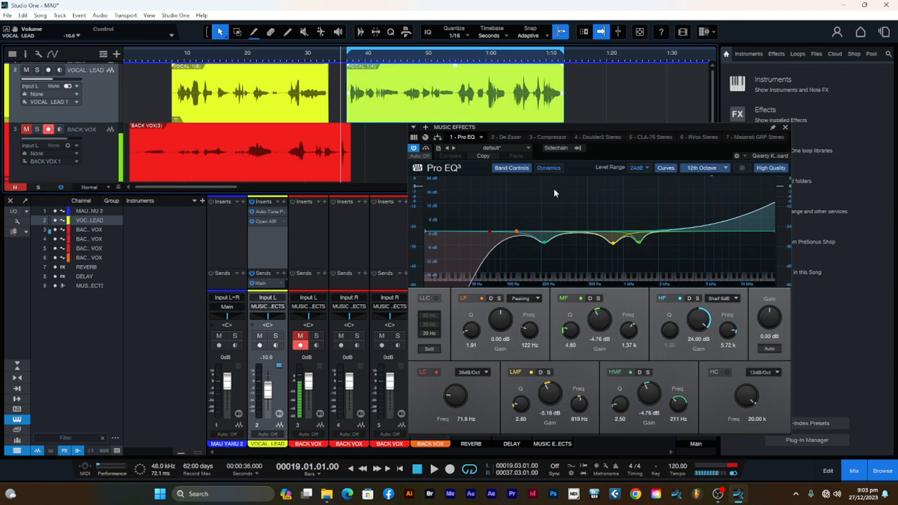
pyautogui.moveTo(563, 131); pyautogui.dragTo(569, 128)
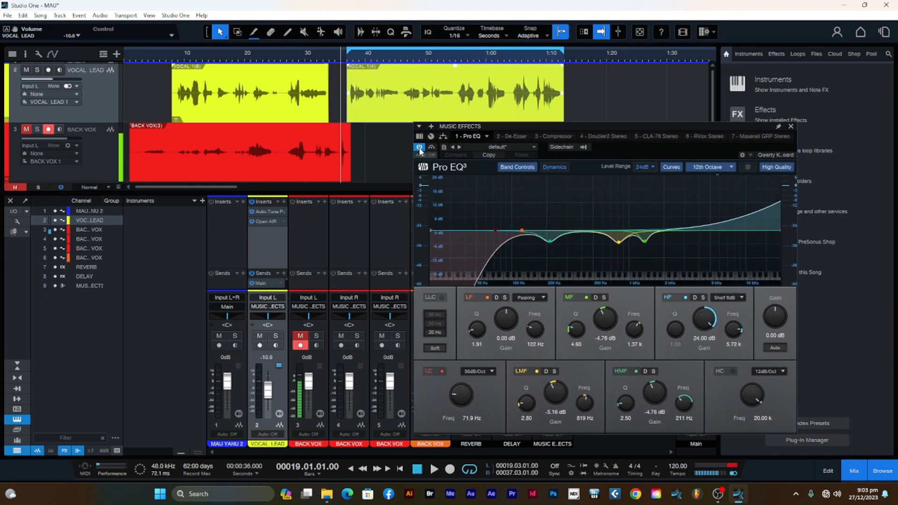
# Play from 36 seconds, toggling the Pro EQ off, on and off again to compare the vocal, and stop playback
pyautogui.press('space')
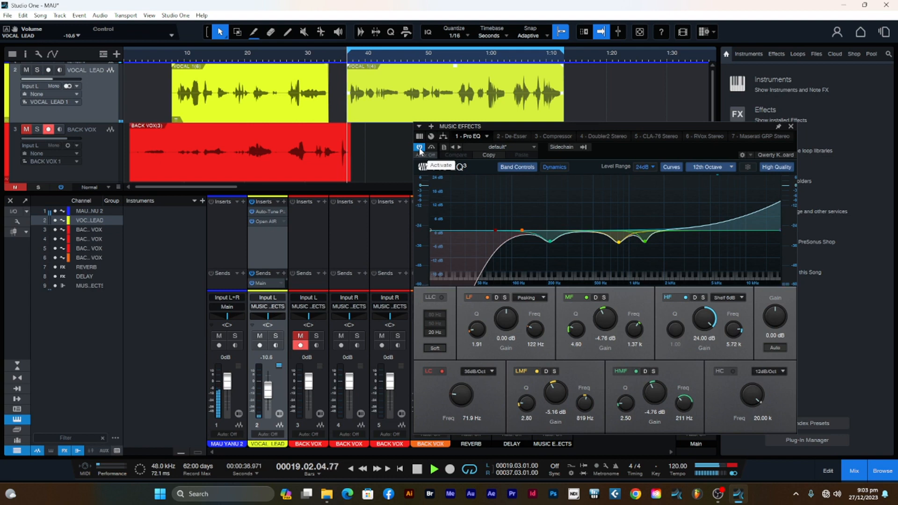
pyautogui.click(419, 147)
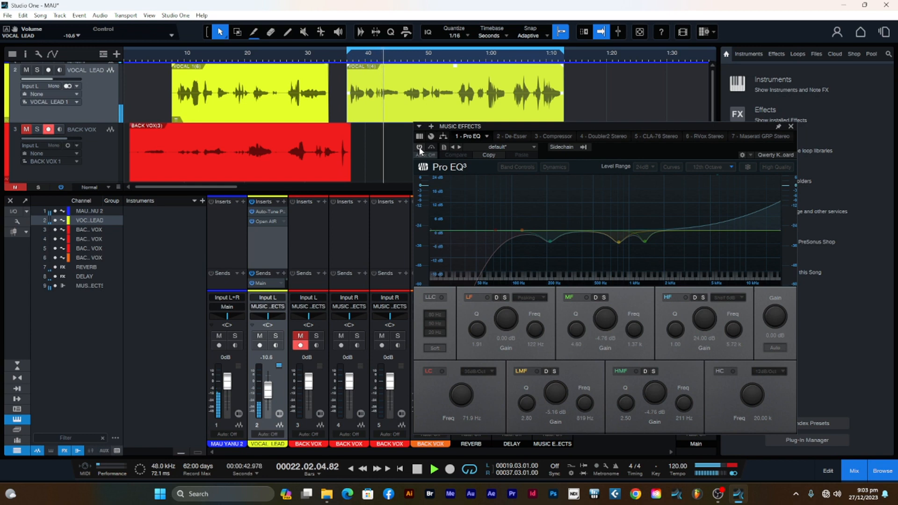
pyautogui.click(419, 146)
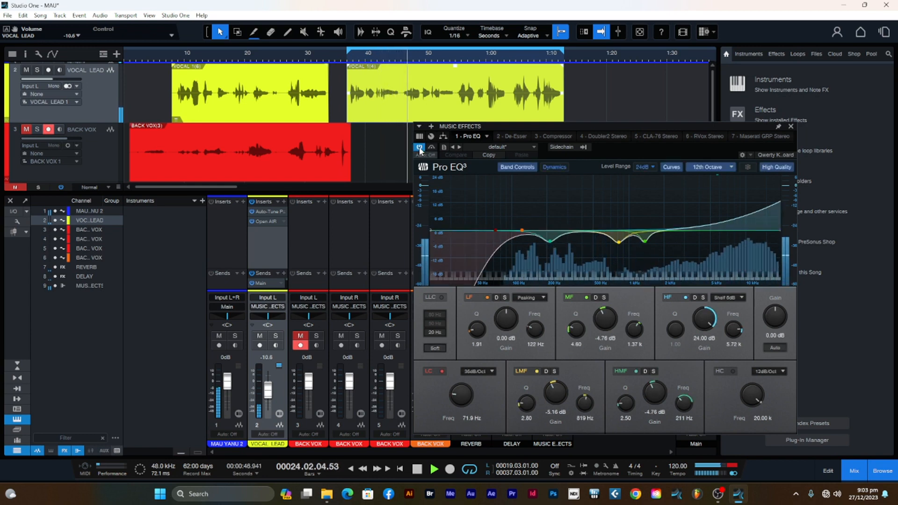
pyautogui.click(419, 147)
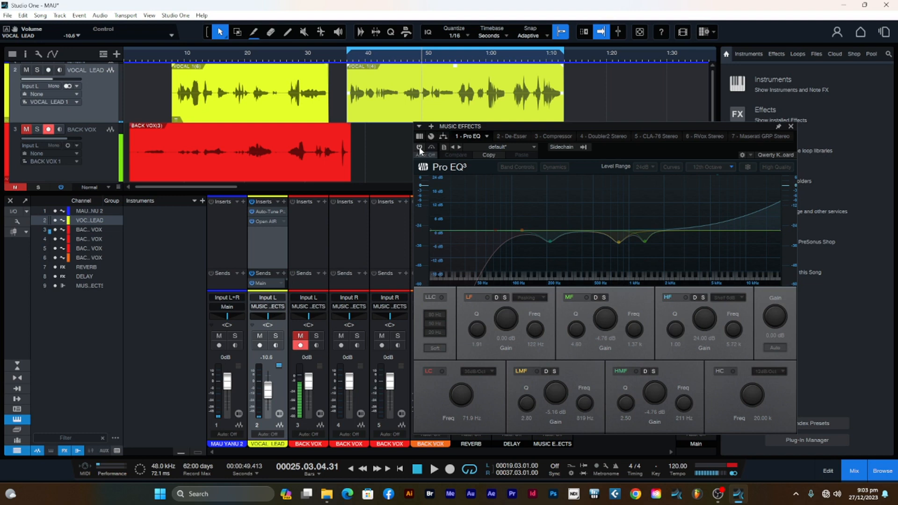
# Resume playback to compare the vocal with and without Pro EQ, leave the EQ active, stop playback and close its window
pyautogui.moveTo(515, 129); pyautogui.dragTo(531, 132)
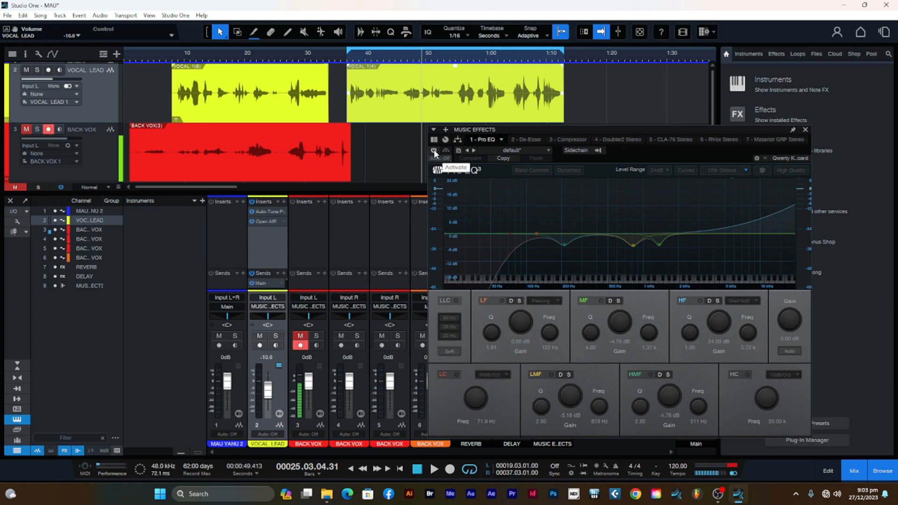
pyautogui.press('space')
pyautogui.click(434, 150)
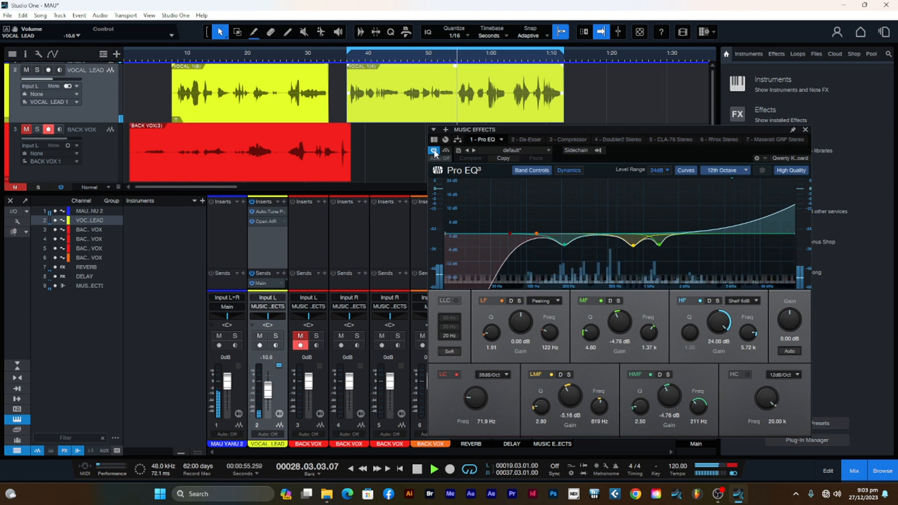
pyautogui.click(434, 151)
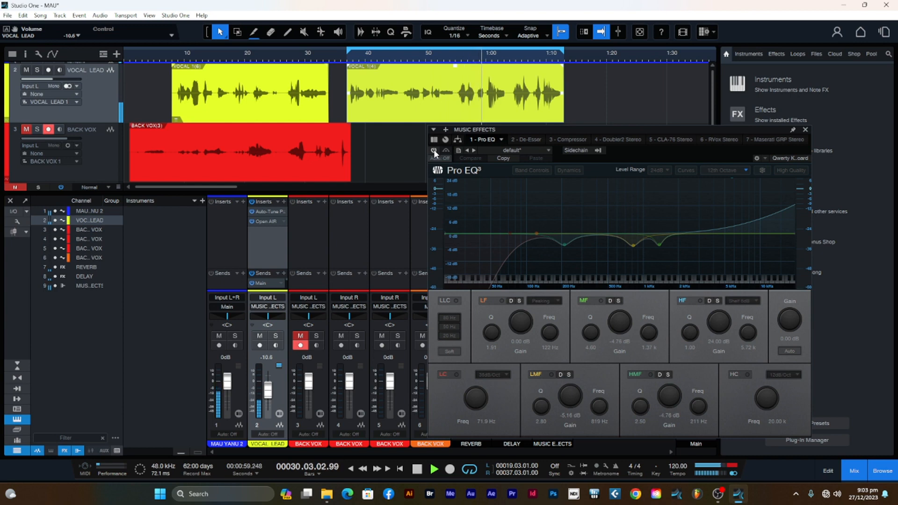
pyautogui.click(434, 149)
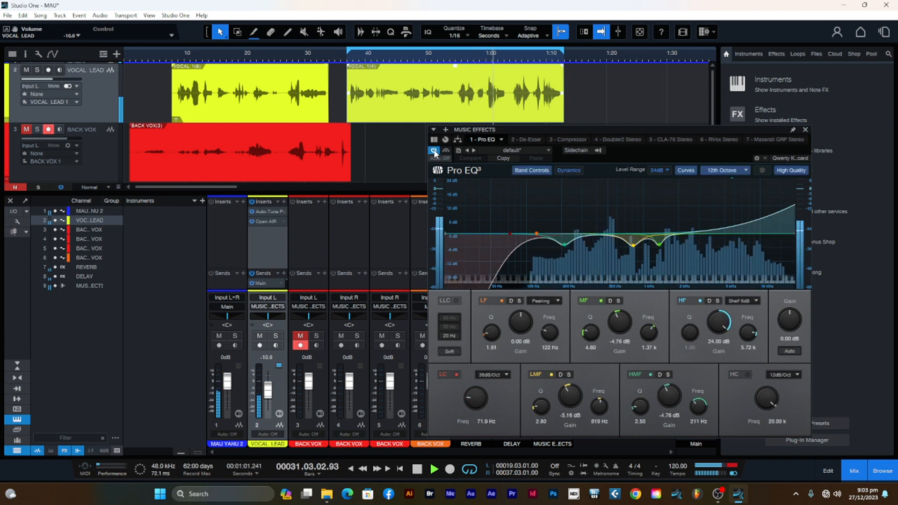
pyautogui.press('space')
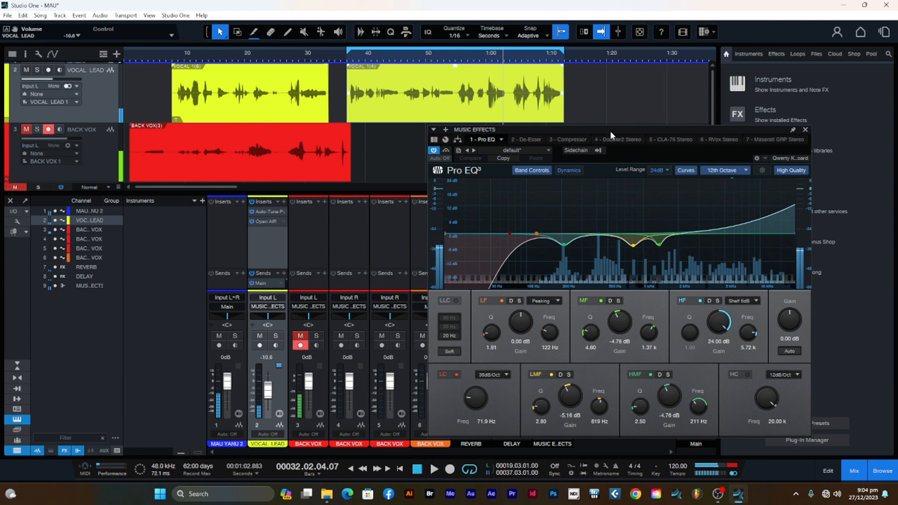
pyautogui.moveTo(610, 130); pyautogui.dragTo(578, 114)
pyautogui.click(773, 113)
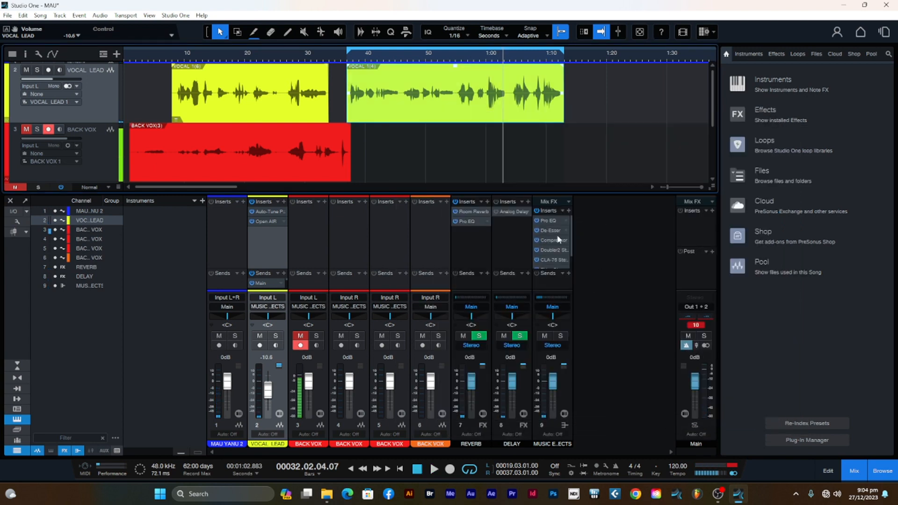
# Reopen the MUSIC EFFECTS channel window, show its De-Esser insert and reposition the window
pyautogui.click(565, 417)
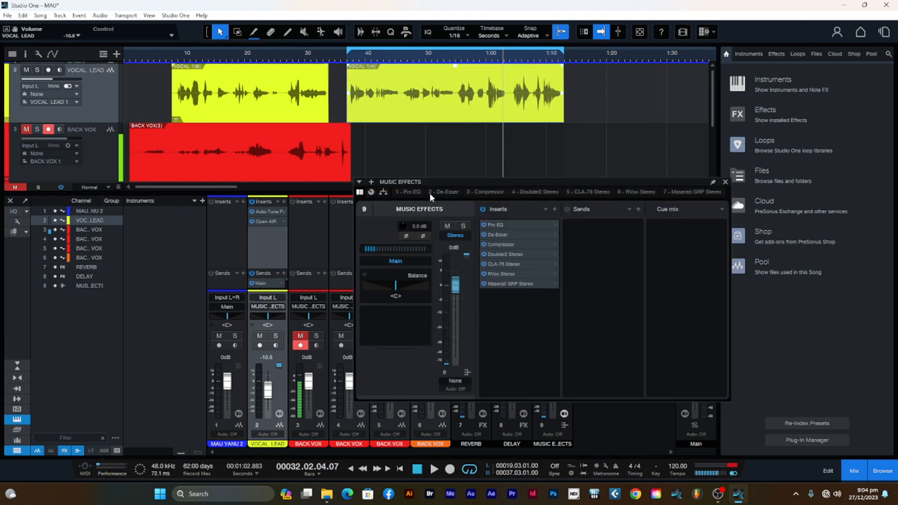
pyautogui.click(442, 192)
pyautogui.moveTo(500, 181); pyautogui.dragTo(605, 173)
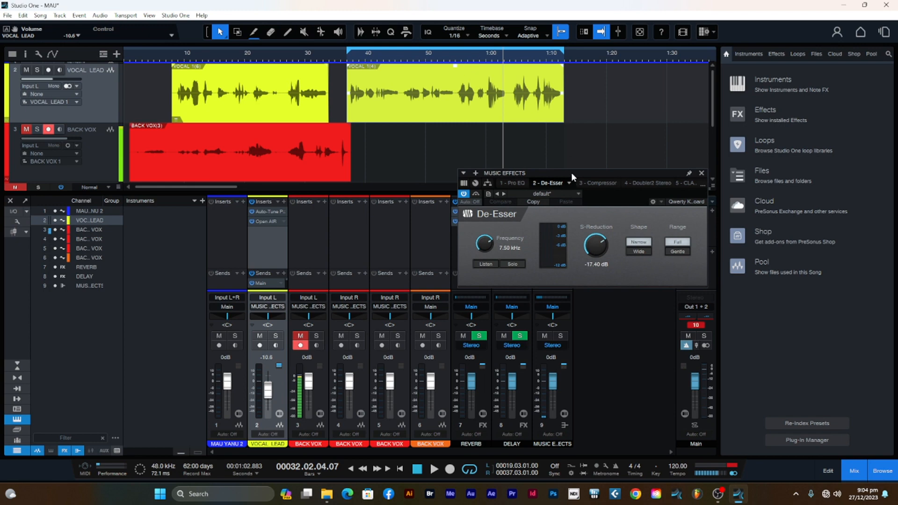
pyautogui.moveTo(568, 172); pyautogui.dragTo(567, 178)
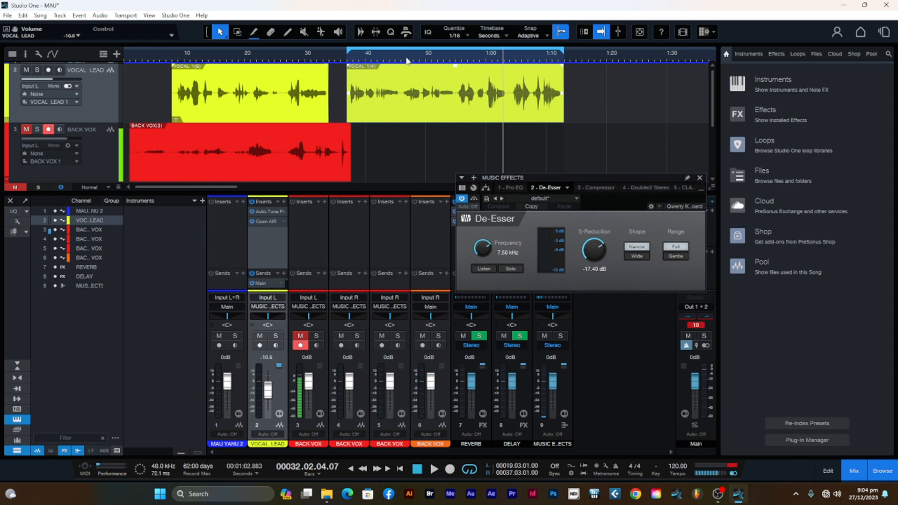
pyautogui.moveTo(562, 176); pyautogui.dragTo(567, 172)
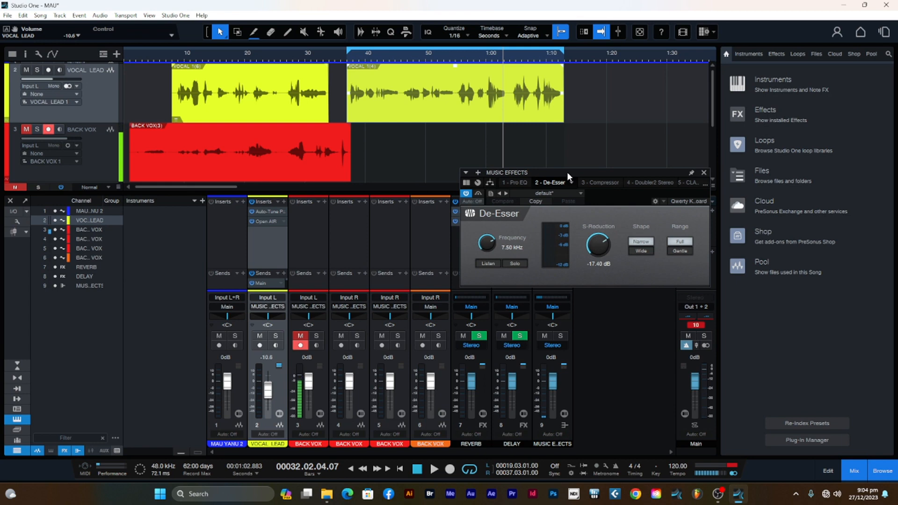
# Play from 46 seconds, bypass and reactivate the De-Esser to compare the vocal, and stop playback
pyautogui.click(401, 59)
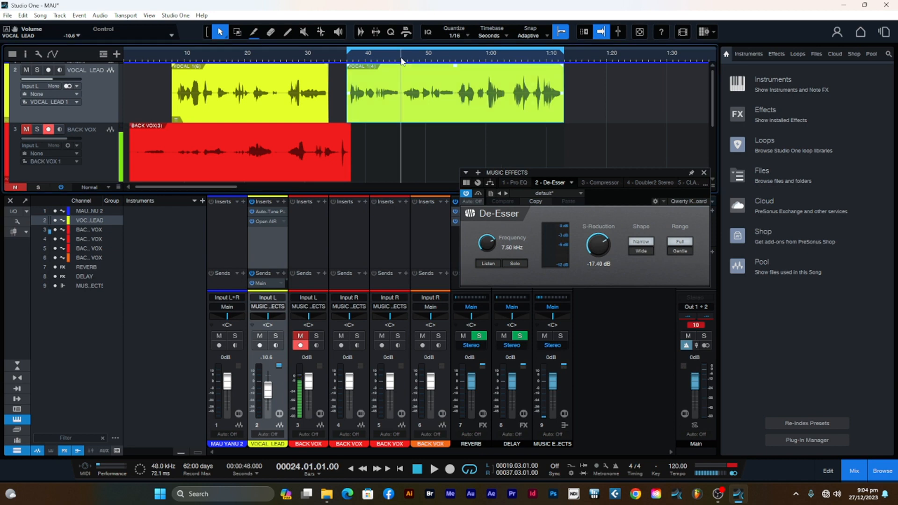
pyautogui.moveTo(576, 176); pyautogui.dragTo(576, 176)
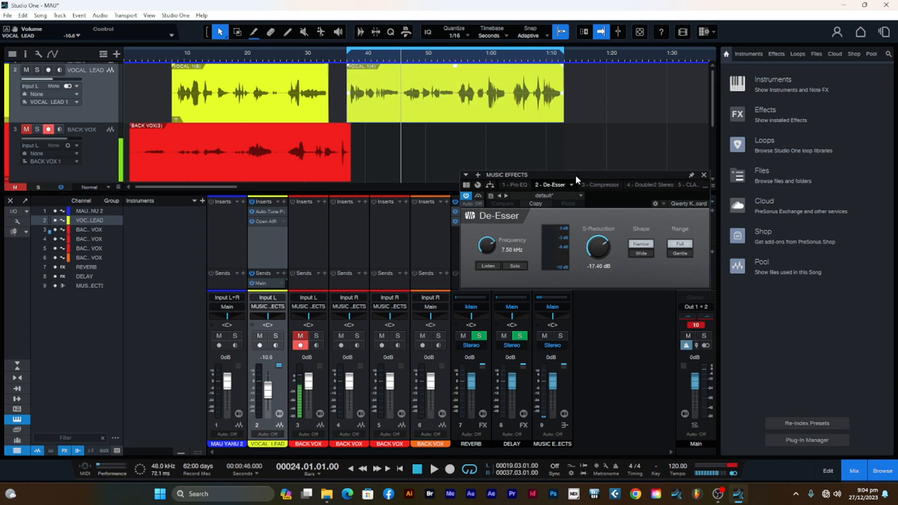
pyautogui.press('space')
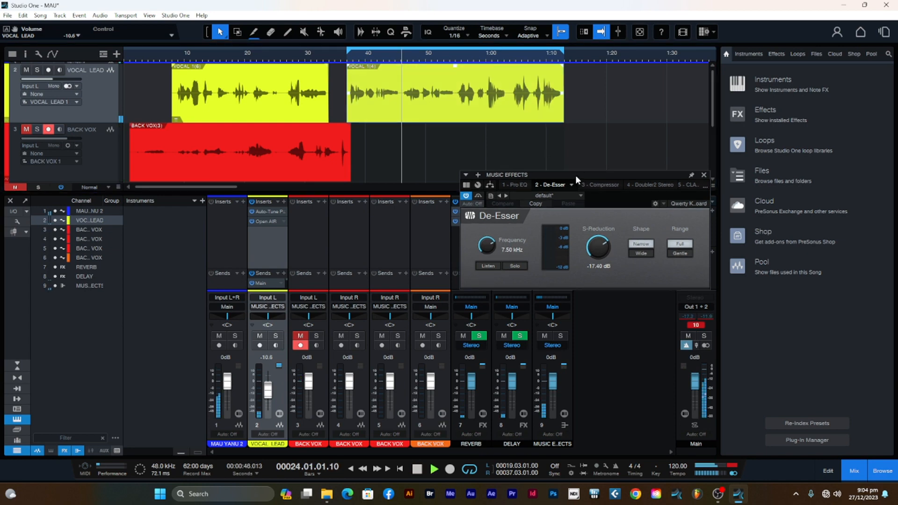
pyautogui.moveTo(571, 174); pyautogui.dragTo(582, 161)
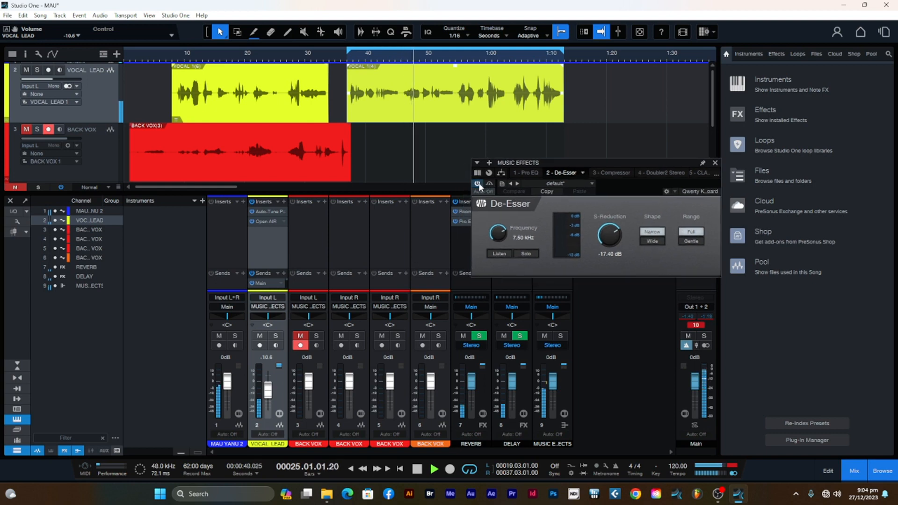
pyautogui.click(477, 184)
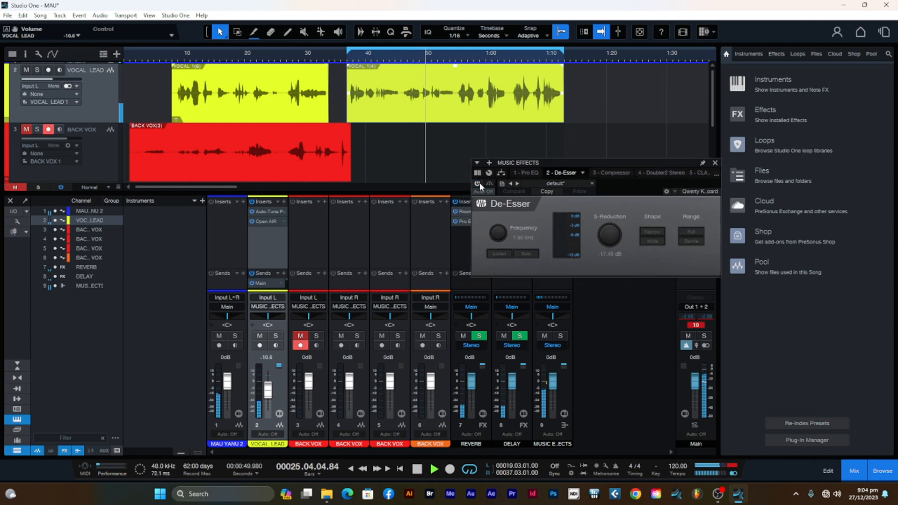
pyautogui.click(477, 183)
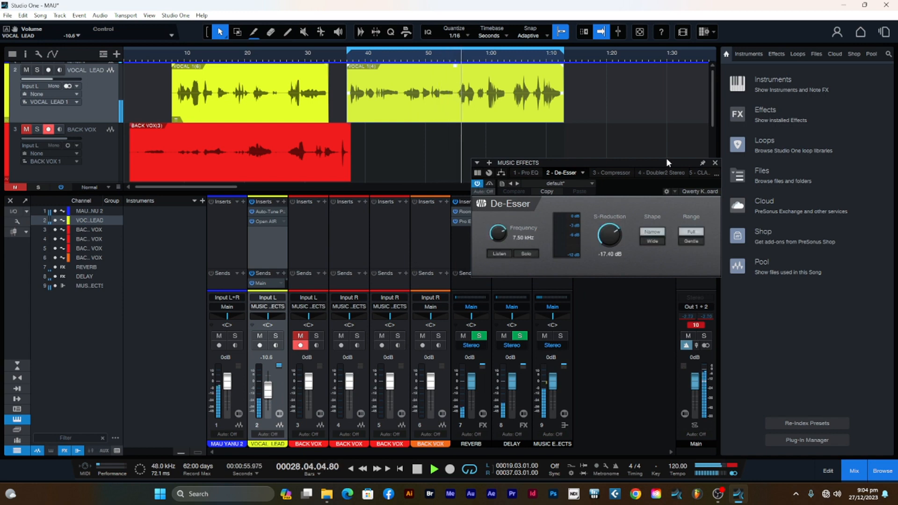
pyautogui.press('space')
# Show the MUSIC EFFECTS Compressor, reposition its window and place the playhead at 37 seconds
pyautogui.moveTo(605, 163); pyautogui.dragTo(565, 168)
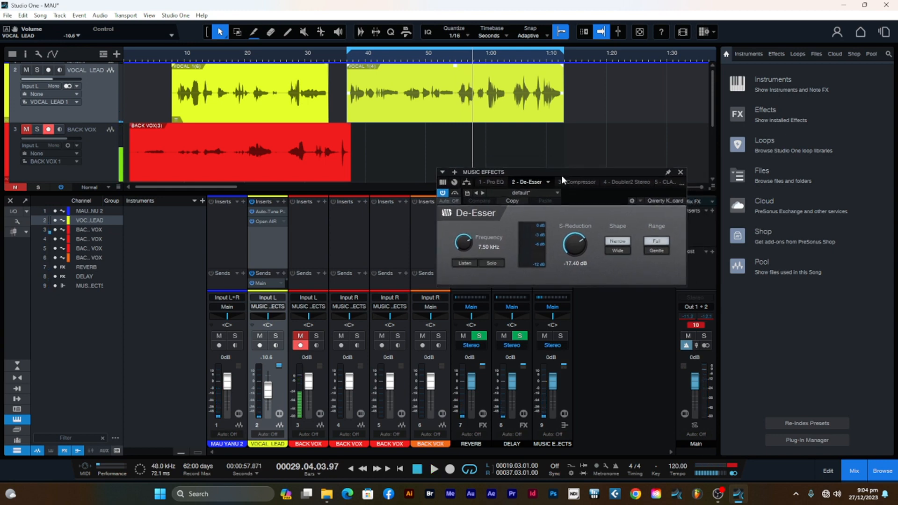
pyautogui.click(574, 181)
pyautogui.moveTo(667, 174); pyautogui.dragTo(622, 169)
pyautogui.click(350, 61)
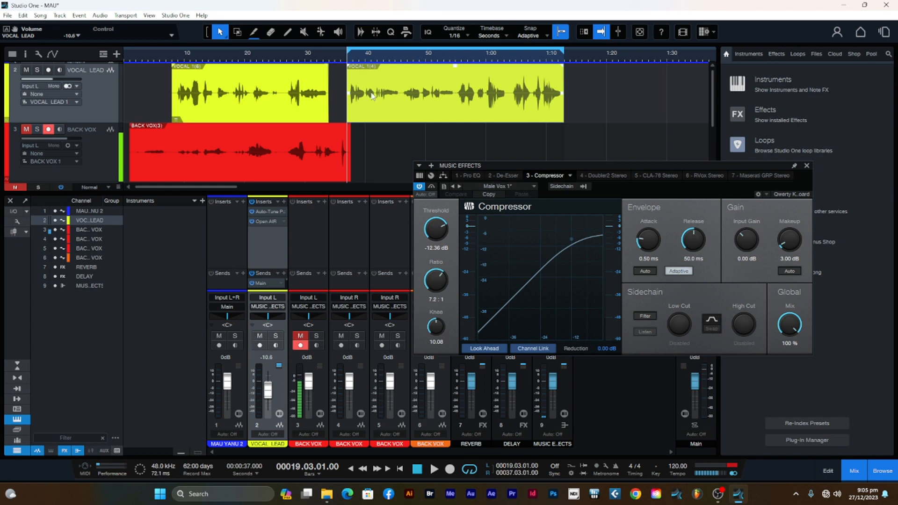
pyautogui.click(349, 64)
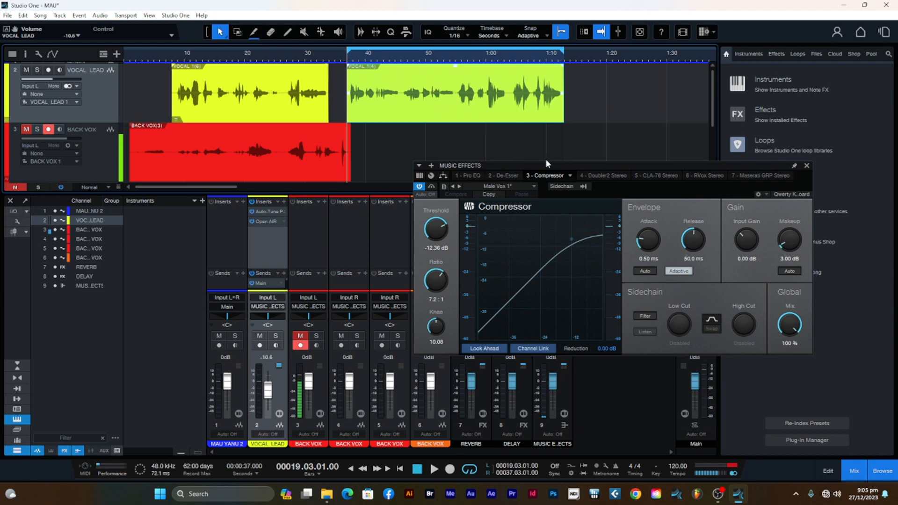
pyautogui.moveTo(555, 164); pyautogui.dragTo(558, 154)
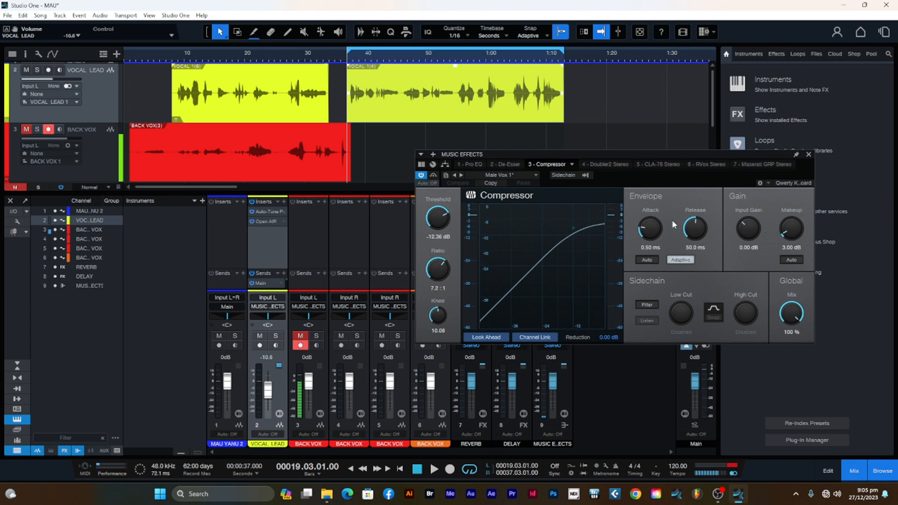
# Play from 37 seconds with the Compressor active, bypass it to compare the vocal, and stop playback
pyautogui.press('space')
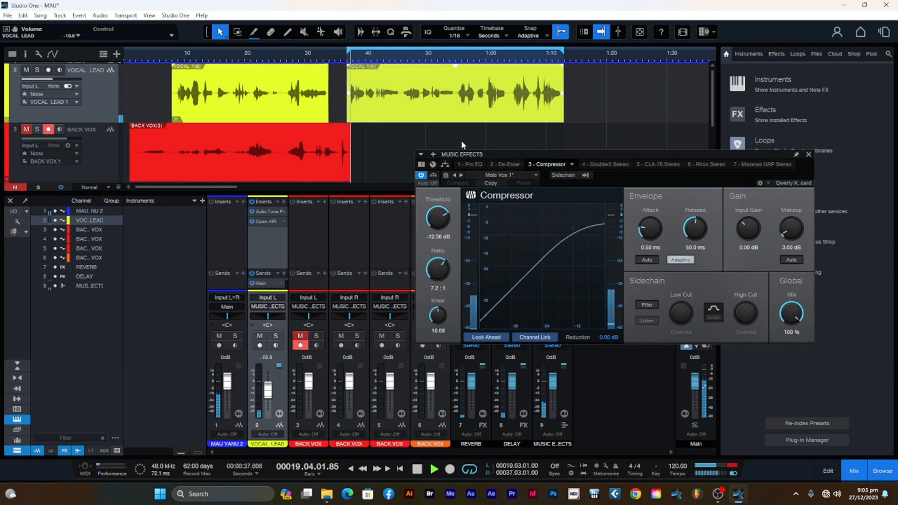
pyautogui.moveTo(599, 154); pyautogui.dragTo(618, 149)
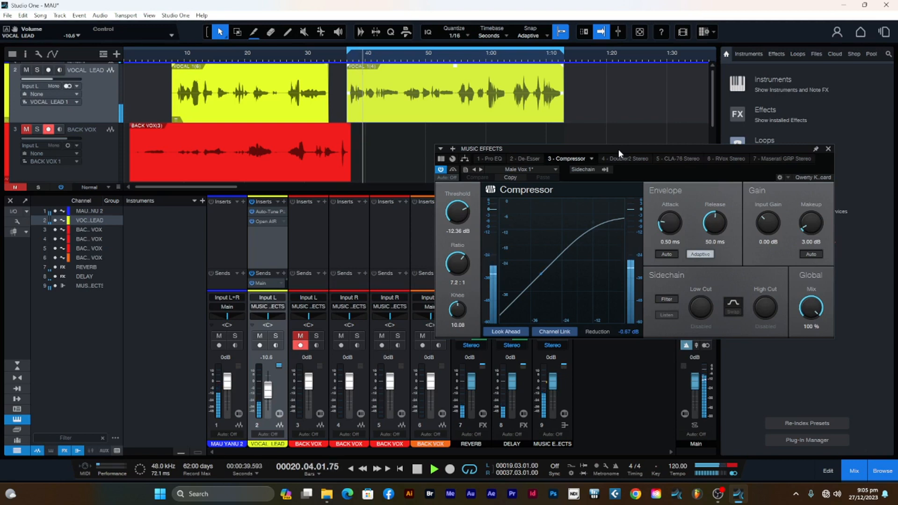
pyautogui.click(440, 170)
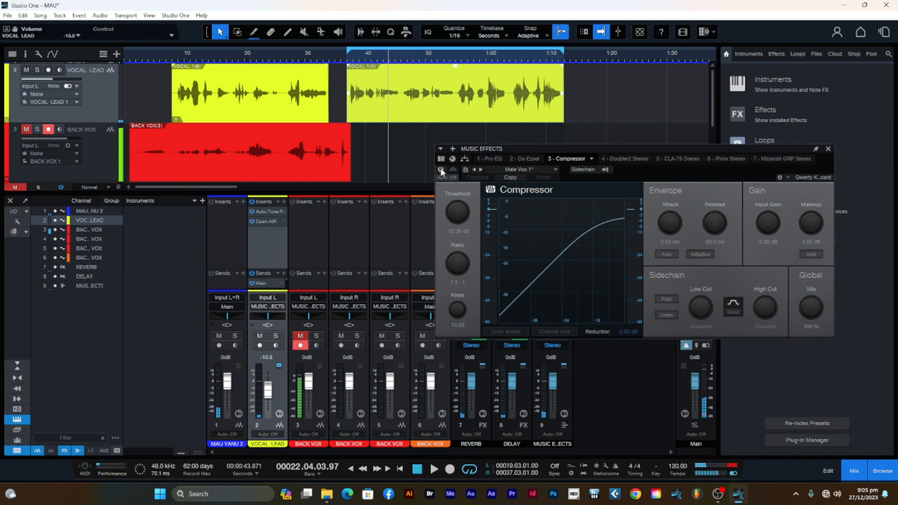
# Reactivate the Compressor, listen to the vocal with it on, stop playback and reposition the MUSIC EFFECTS window
pyautogui.click(441, 169)
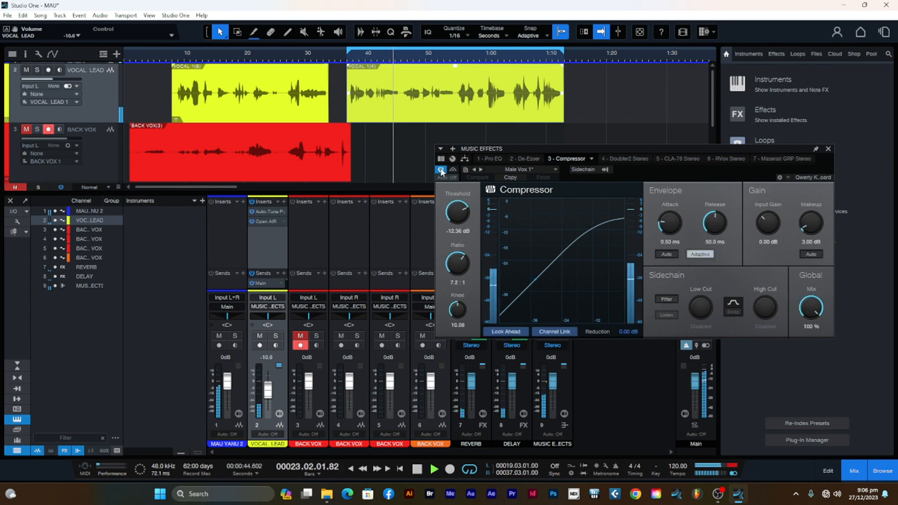
pyautogui.moveTo(638, 150); pyautogui.dragTo(647, 148)
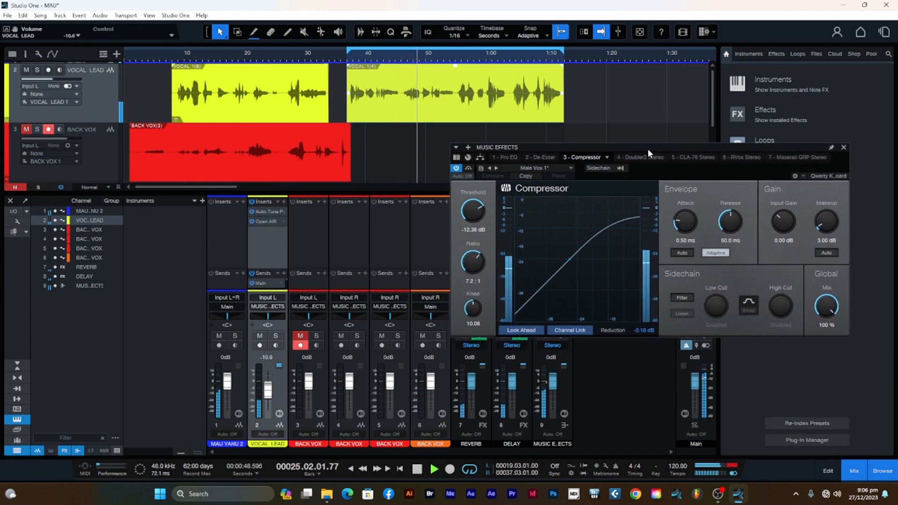
pyautogui.press('space')
pyautogui.moveTo(616, 145); pyautogui.dragTo(561, 154)
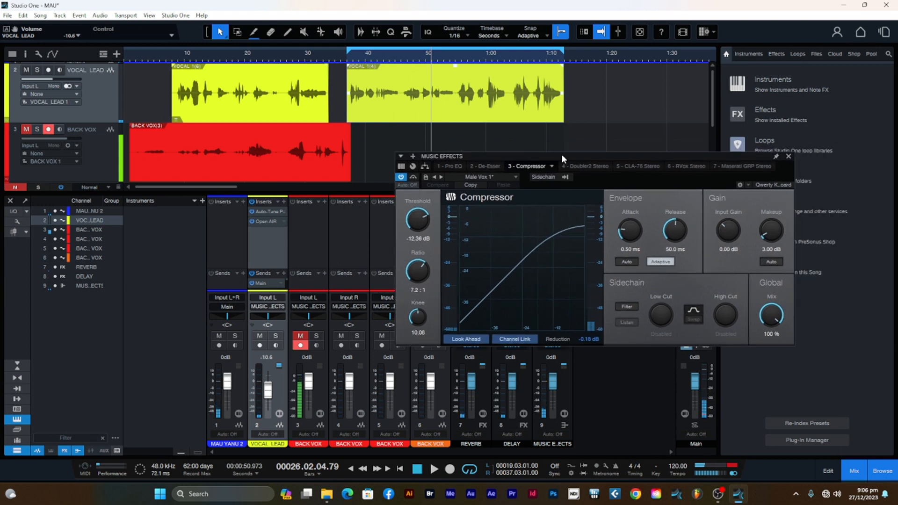
# Show the Doubler2 Stereo insert of MUSIC EFFECTS and reposition its window over the mixer
pyautogui.click(586, 165)
pyautogui.moveTo(511, 156); pyautogui.dragTo(538, 155)
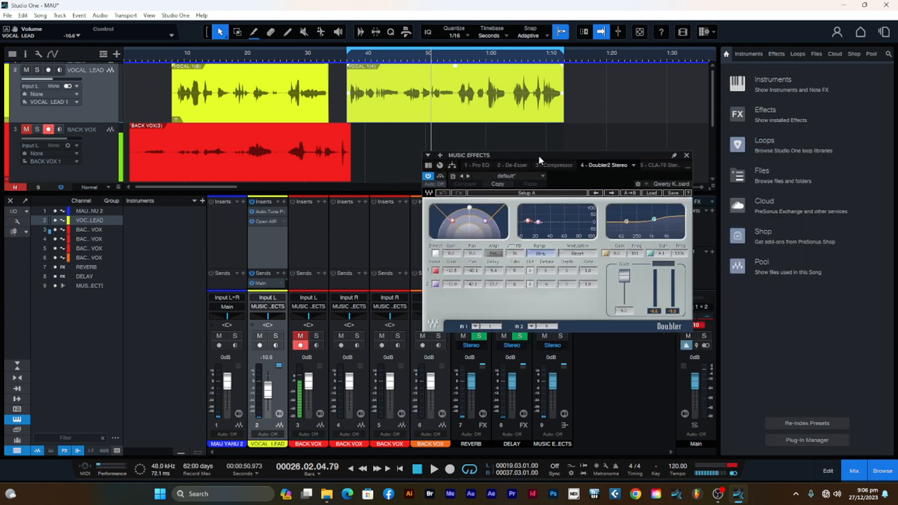
pyautogui.moveTo(537, 155)
pyautogui.mouseDown()
pyautogui.moveTo(541, 168)
pyautogui.moveTo(552, 164)
pyautogui.mouseUp()
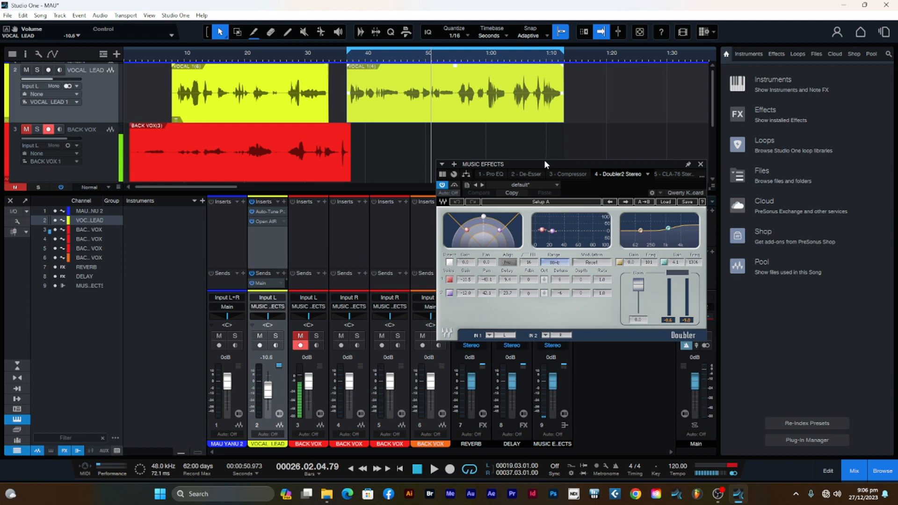
pyautogui.moveTo(544, 163); pyautogui.dragTo(559, 166)
# Play the vocal from about 47 seconds with the Doubler active and stop playback
pyautogui.click(408, 62)
pyautogui.press('space')
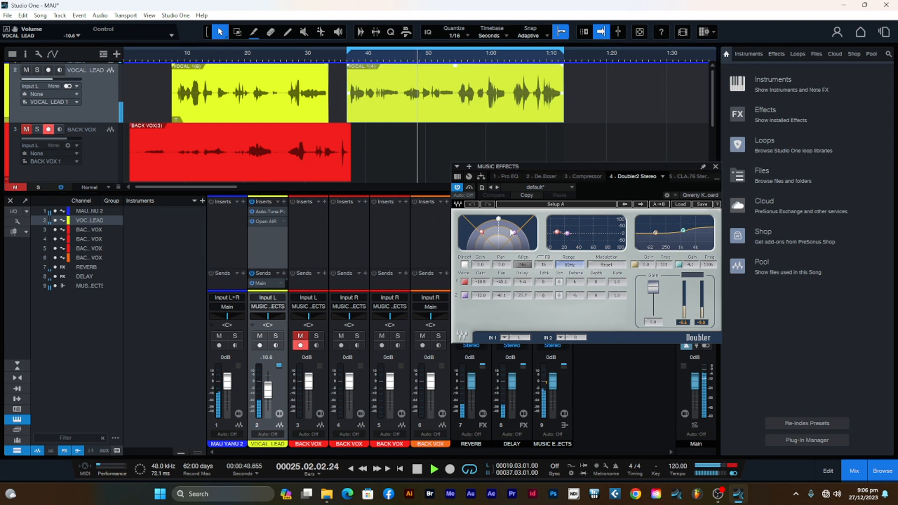
pyautogui.press('space')
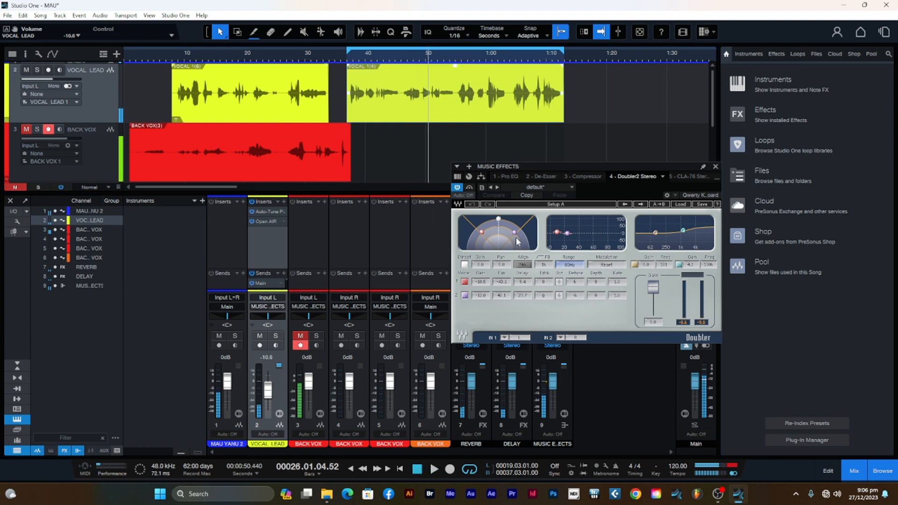
# Nudge the Doubler's Voice 2 gain to about -11.8 dB, listen to the vocal with it and stop playback
pyautogui.moveTo(514, 232); pyautogui.dragTo(514, 233)
pyautogui.press('space')
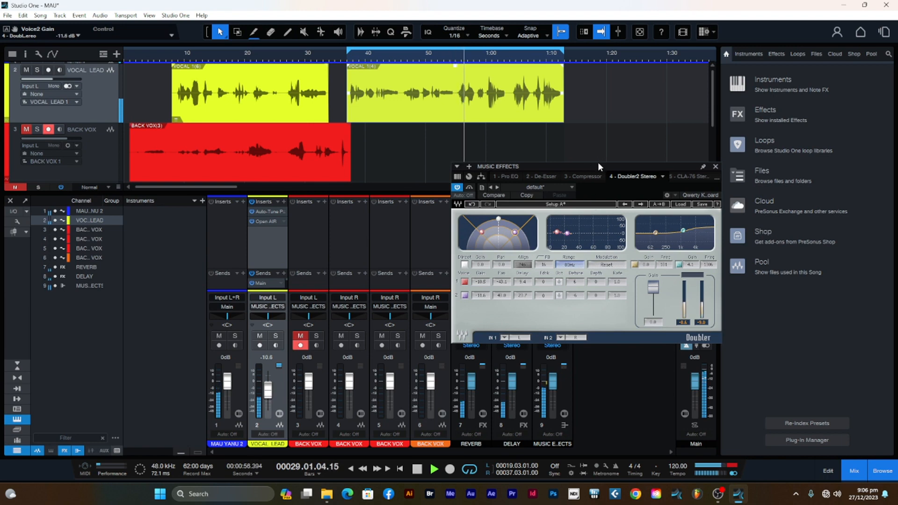
pyautogui.moveTo(594, 165); pyautogui.dragTo(606, 169)
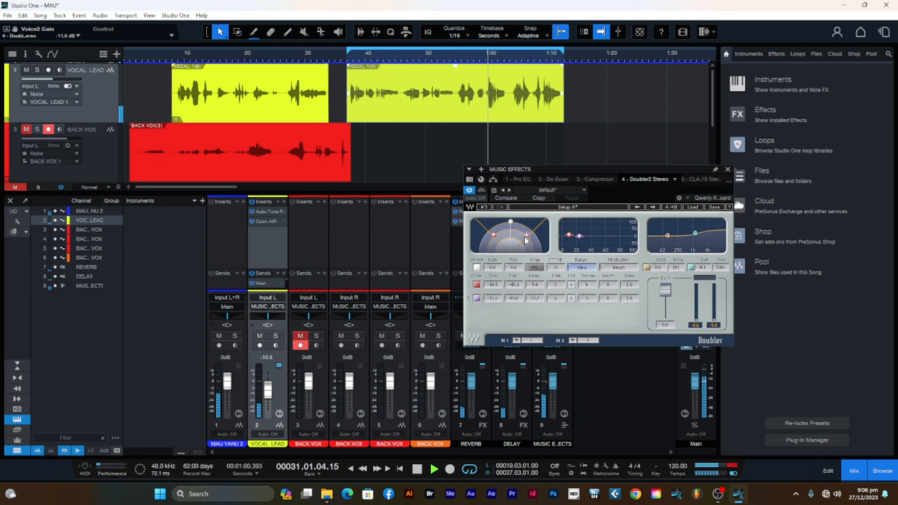
pyautogui.press('space')
# Show the CLA-76 Stereo insert followed by the RVox Stereo insert, and reposition the MUSIC EFFECTS window
pyautogui.moveTo(627, 168); pyautogui.dragTo(565, 198)
pyautogui.click(652, 183)
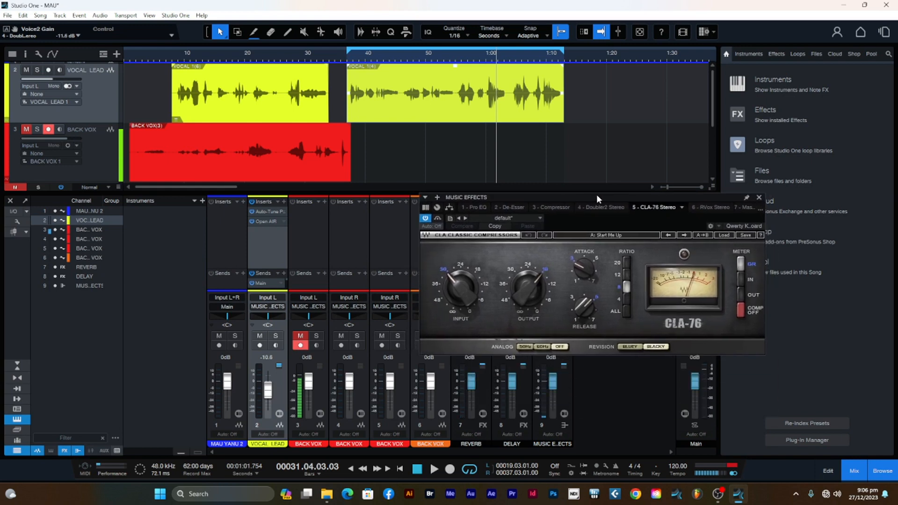
pyautogui.click(704, 207)
pyautogui.moveTo(497, 199); pyautogui.dragTo(562, 184)
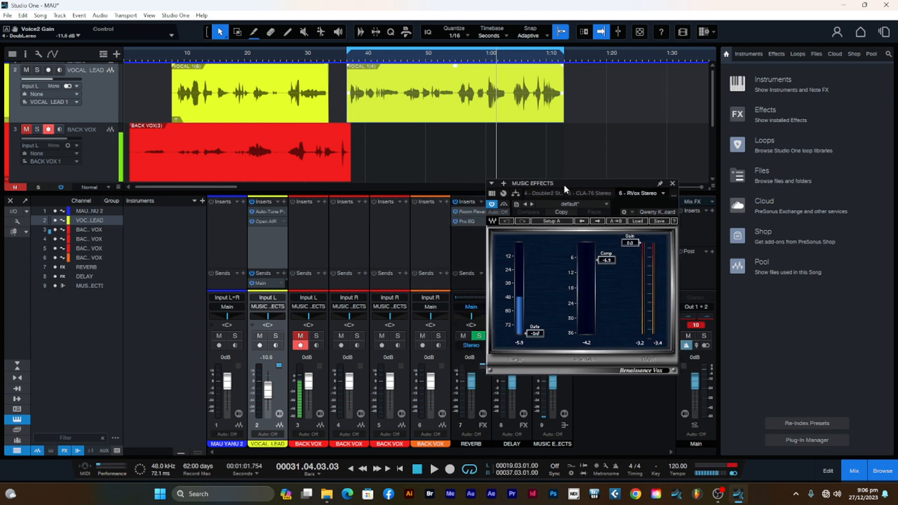
# Play from about 46.5 seconds and compare the vocal with RVox Stereo bypassed and reactivated
pyautogui.click(405, 61)
pyautogui.press('space')
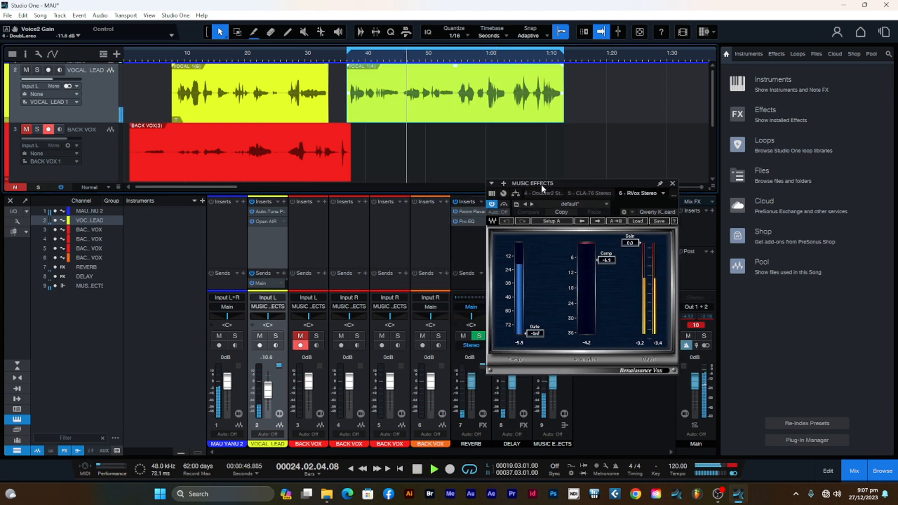
pyautogui.moveTo(541, 184); pyautogui.dragTo(561, 181)
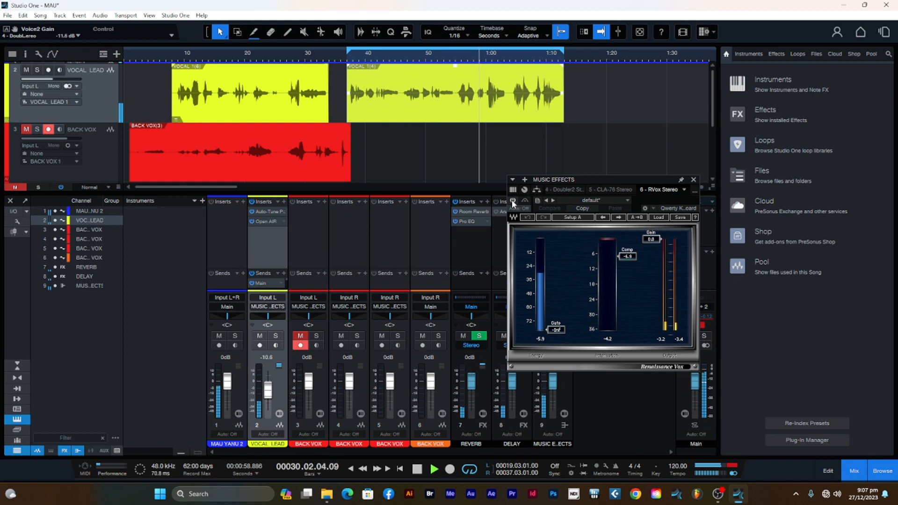
pyautogui.click(512, 200)
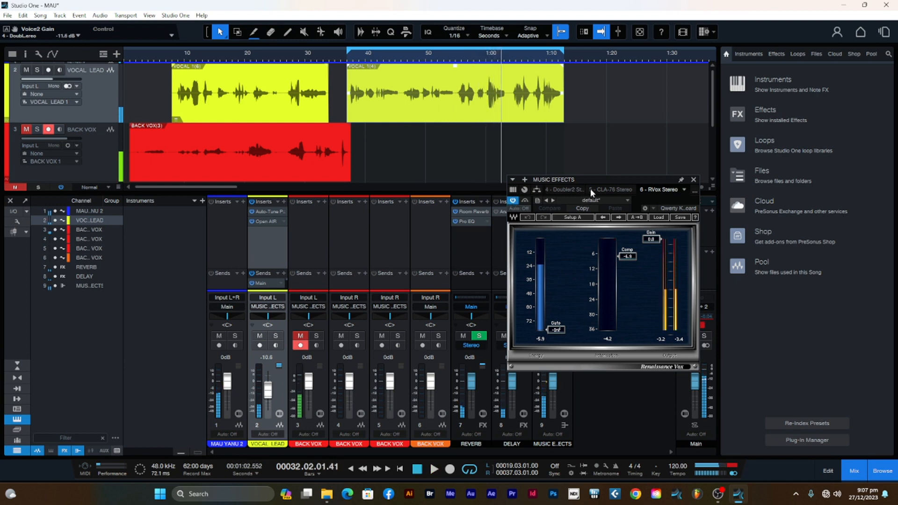
# Reveal the MUSIC EFFECTS insert list in the mixer, show the Maserati GRP Stereo insert and reposition its window
pyautogui.moveTo(602, 181); pyautogui.dragTo(597, 187)
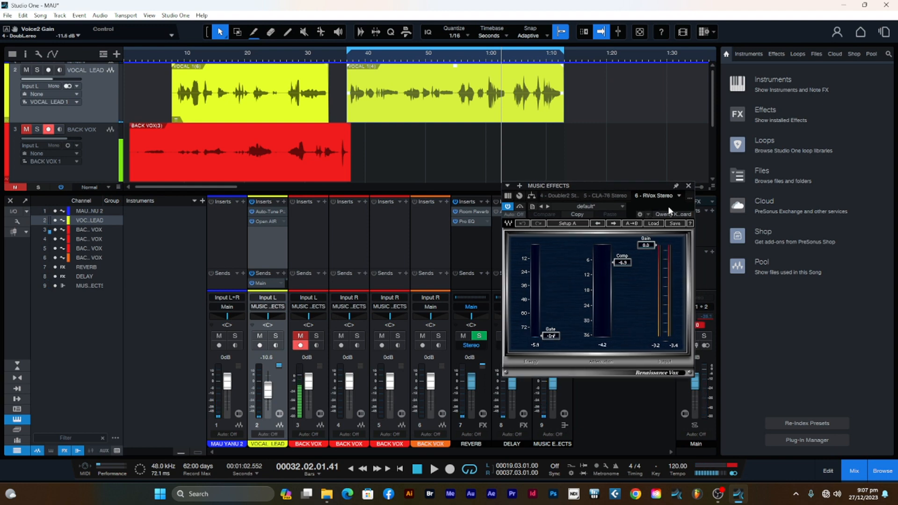
pyautogui.moveTo(615, 187); pyautogui.dragTo(692, 260)
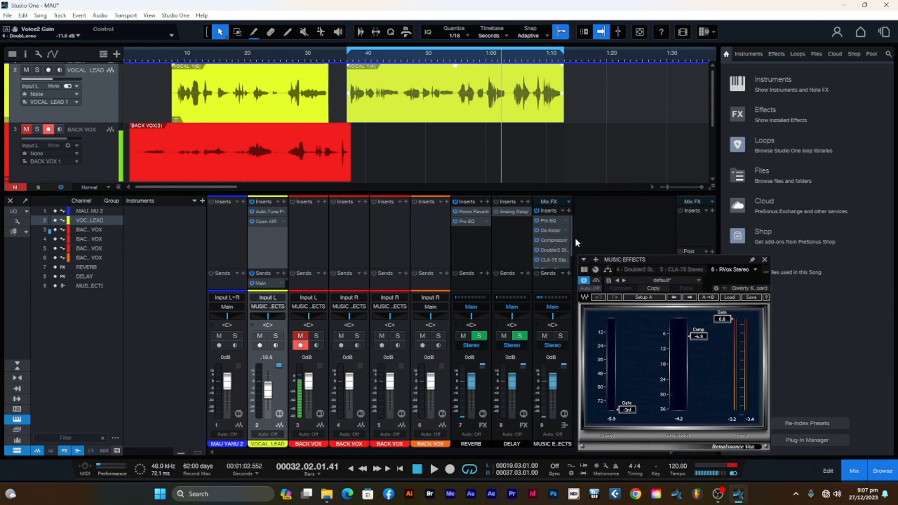
pyautogui.moveTo(571, 238); pyautogui.dragTo(571, 248)
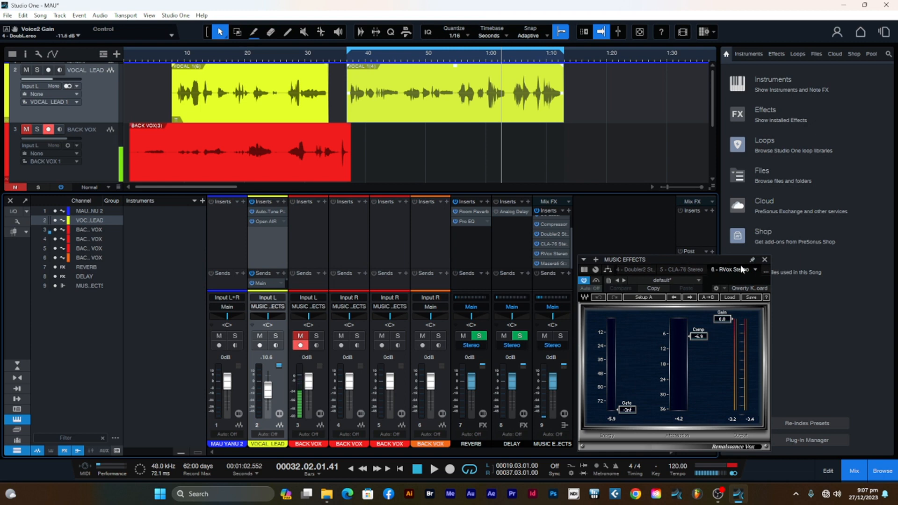
pyautogui.click(762, 271)
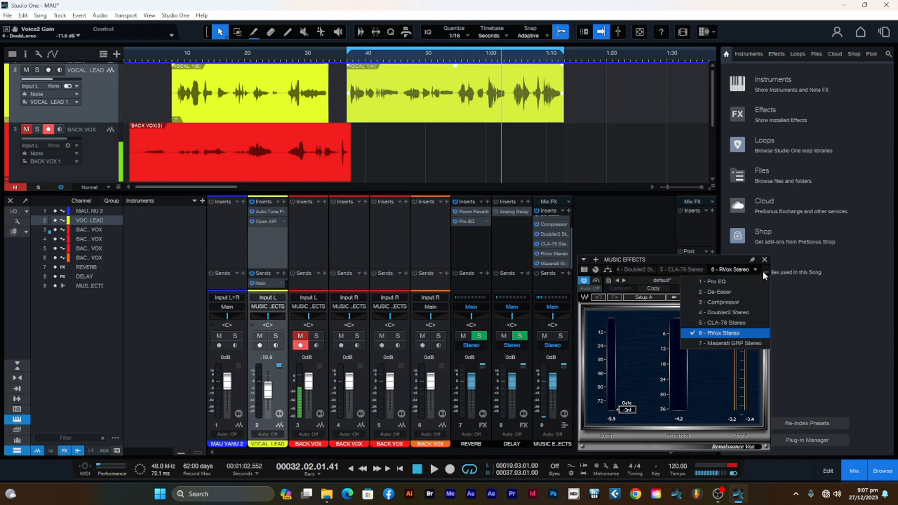
pyautogui.click(727, 341)
pyautogui.moveTo(715, 262); pyautogui.dragTo(554, 147)
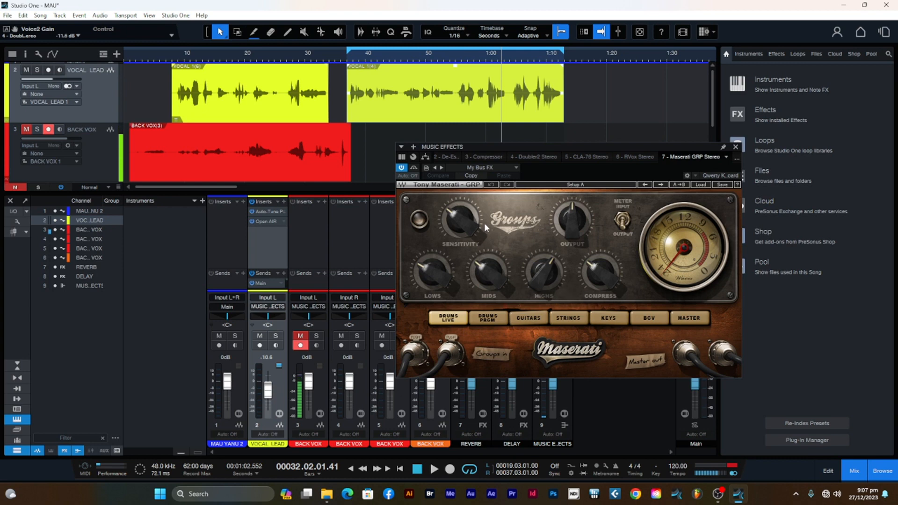
pyautogui.moveTo(577, 146); pyautogui.dragTo(579, 146)
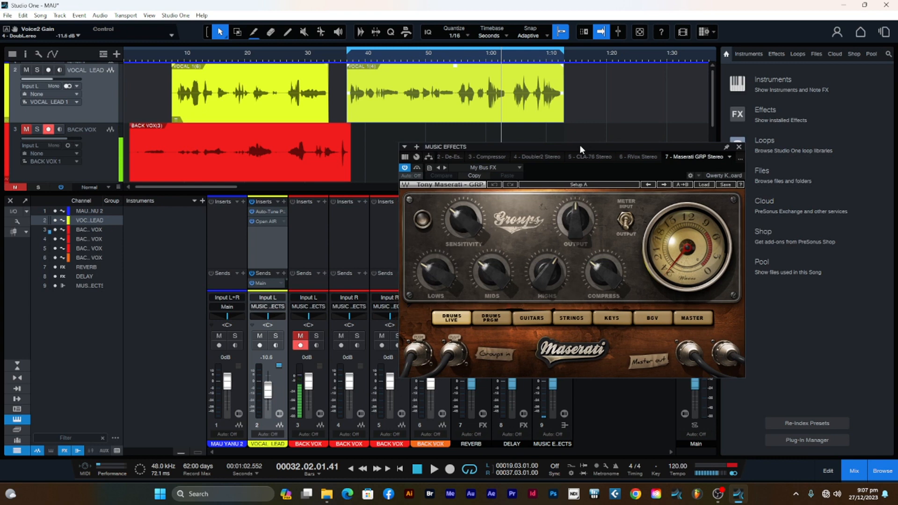
# Play from 37 seconds, bypass and reactivate Maserati GRP Stereo to compare the vocal, and stop playback
pyautogui.click(347, 60)
pyautogui.press('space')
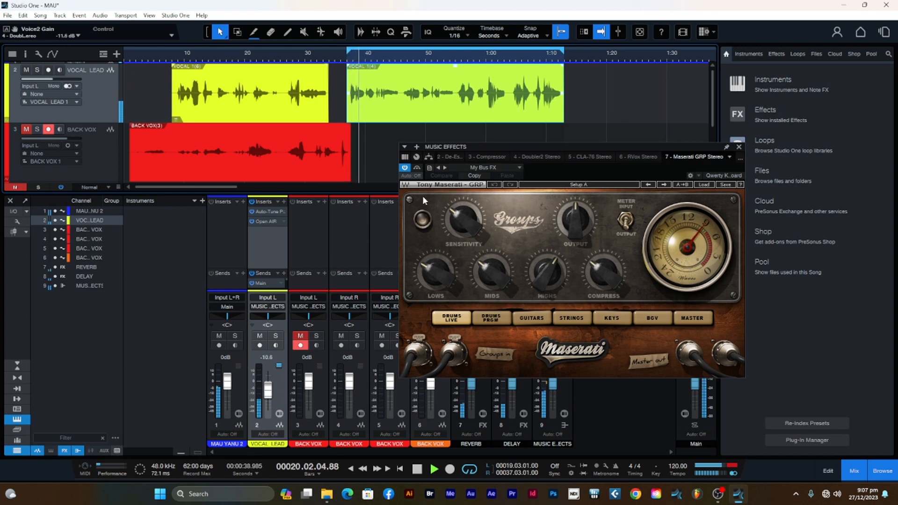
pyautogui.click(405, 167)
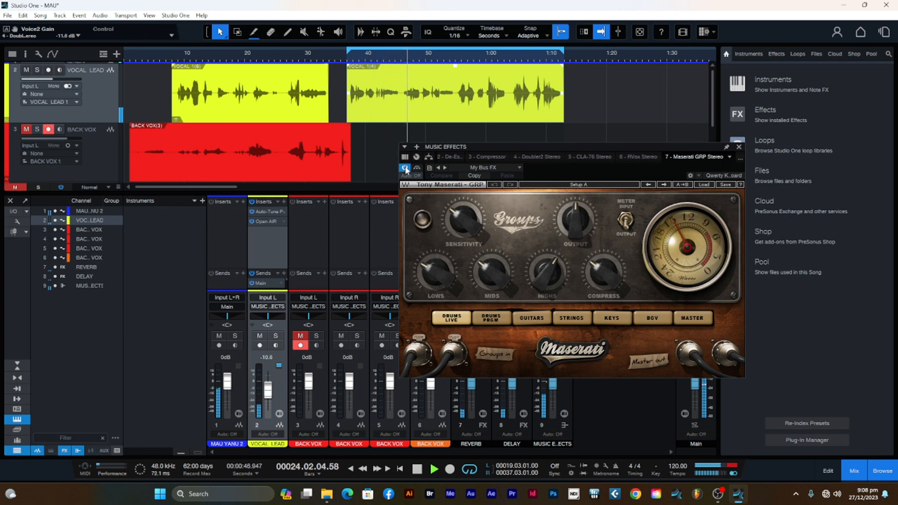
pyautogui.moveTo(515, 147); pyautogui.dragTo(520, 147)
pyautogui.press('space')
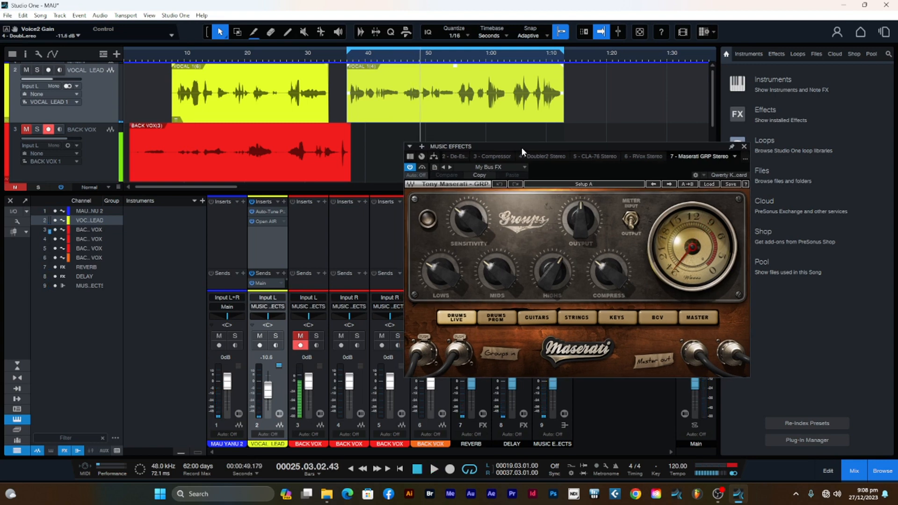
# Examine the Lows, Mids and Highs controls of Maserati GRP and close the MUSIC EFFECTS window
pyautogui.moveTo(521, 147); pyautogui.dragTo(533, 148)
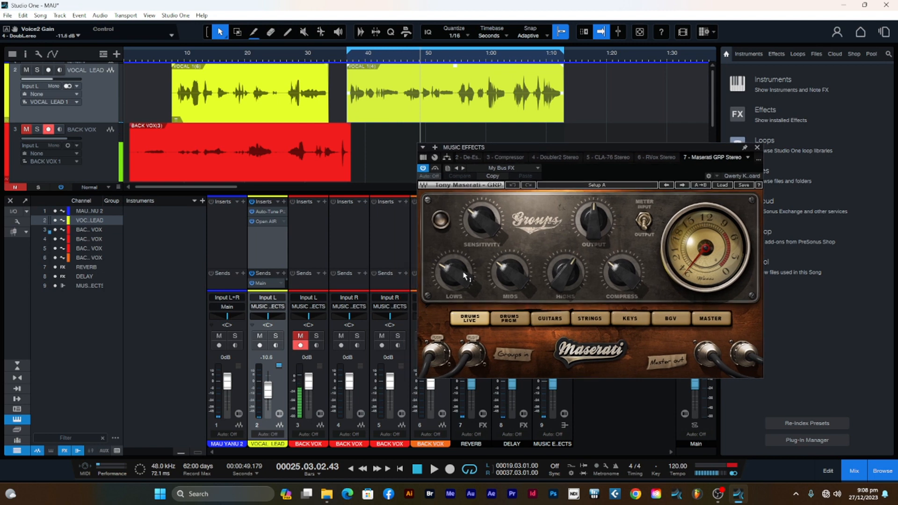
pyautogui.moveTo(452, 280)
pyautogui.moveTo(511, 273)
pyautogui.moveTo(561, 280)
pyautogui.click(757, 148)
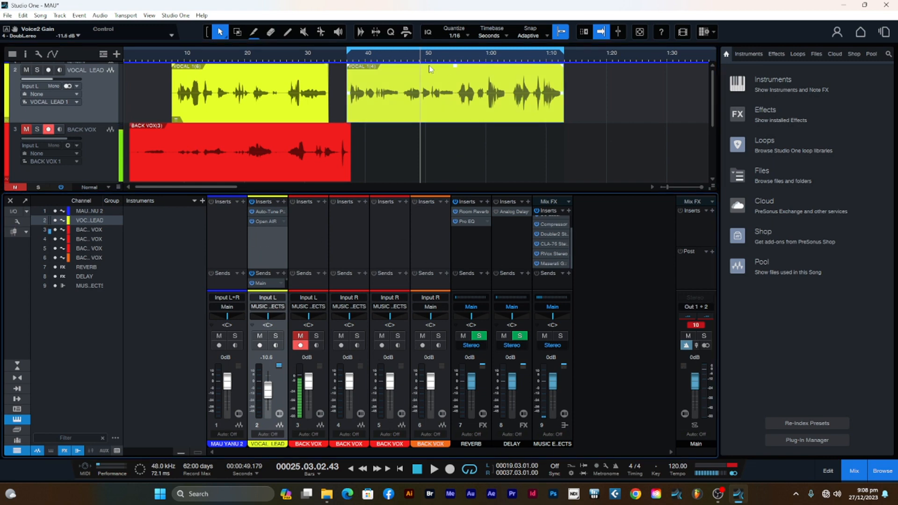
# Open Auto-Tune Pro on the VOCAL LEAD channel, play the vocal through it, stop playback and close the plug-in
pyautogui.click(350, 62)
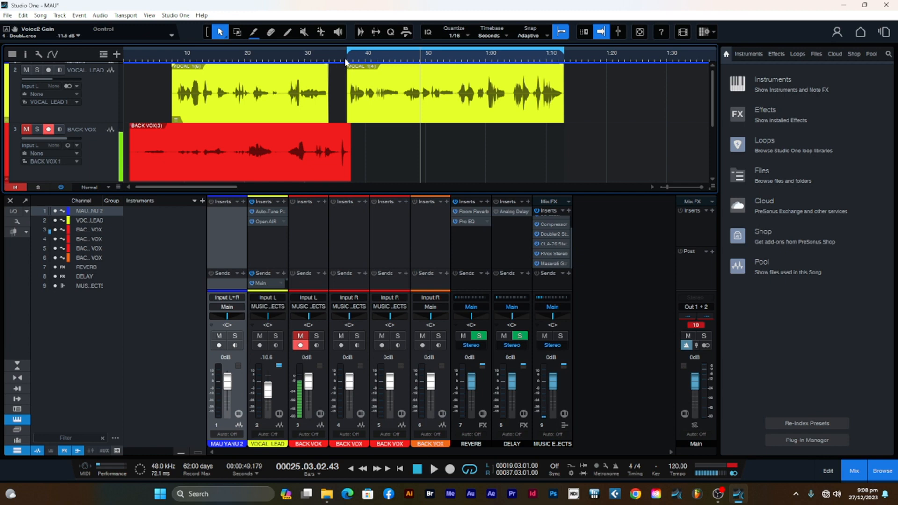
pyautogui.click(264, 244)
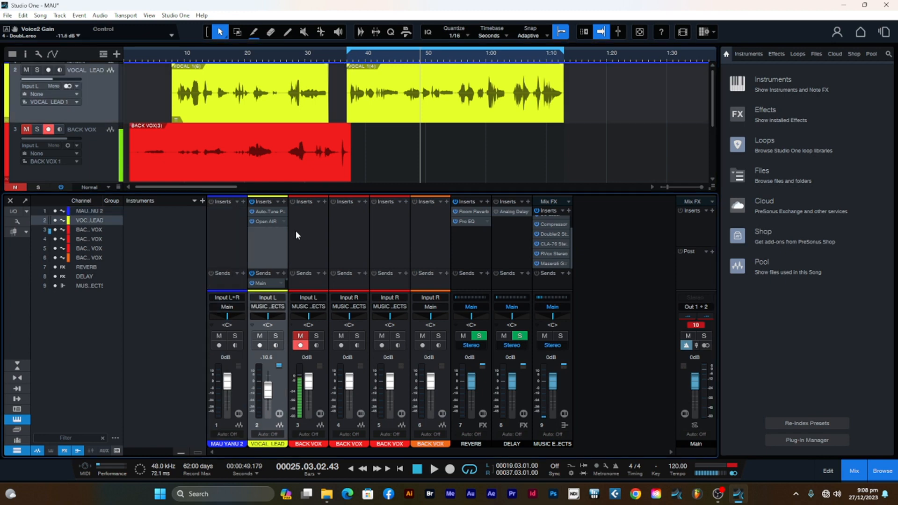
pyautogui.click(264, 212)
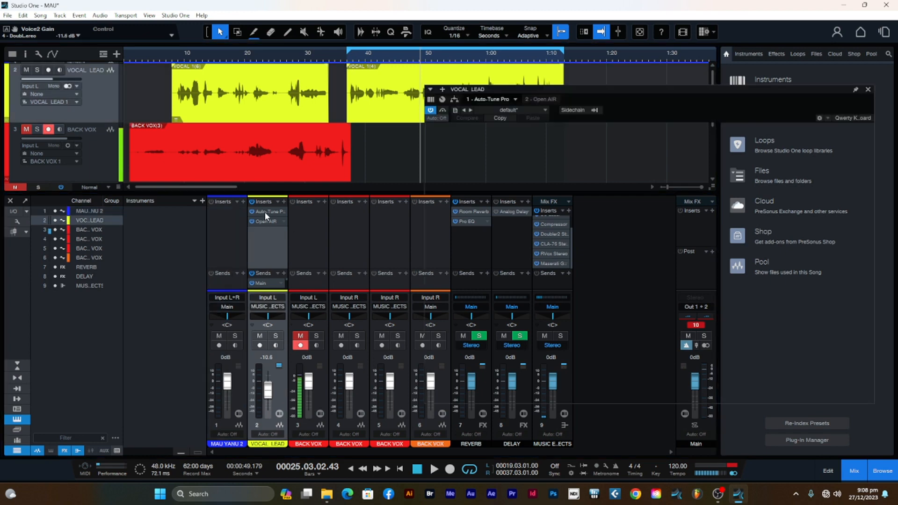
pyautogui.moveTo(637, 95); pyautogui.dragTo(545, 164)
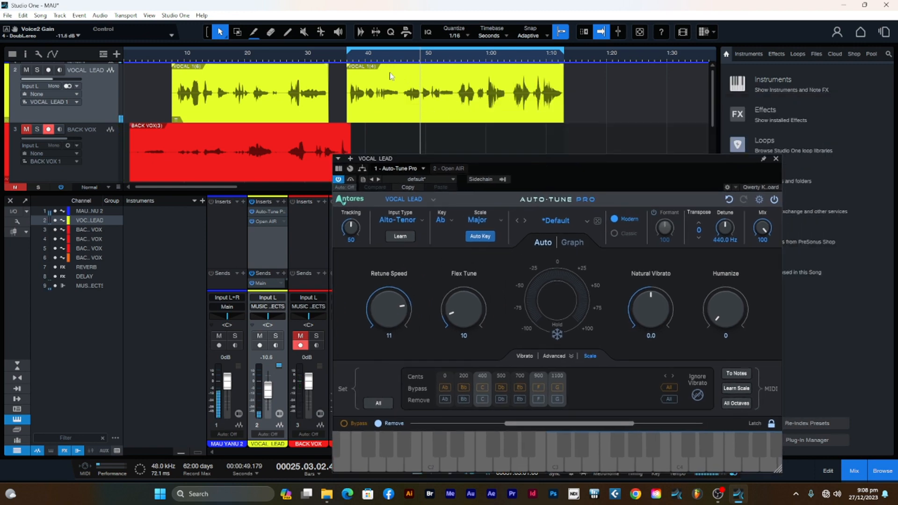
pyautogui.moveTo(539, 159); pyautogui.dragTo(571, 133)
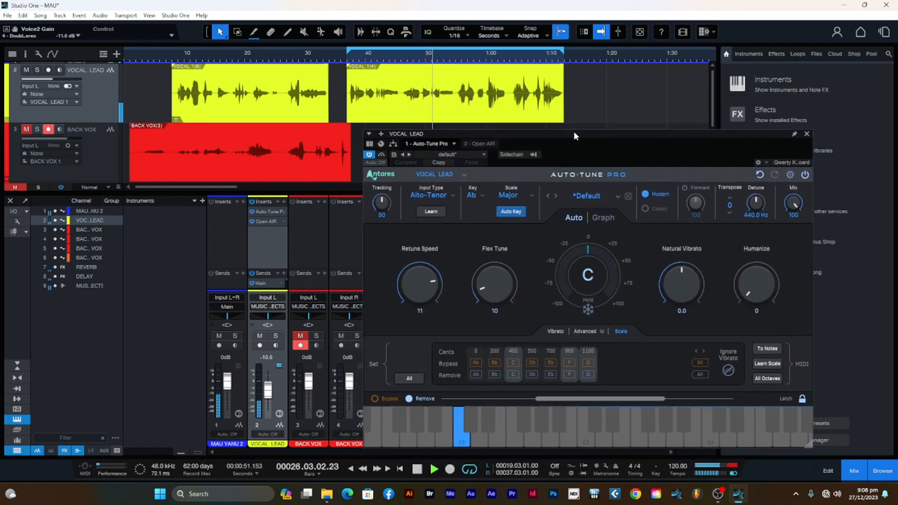
pyautogui.press('space')
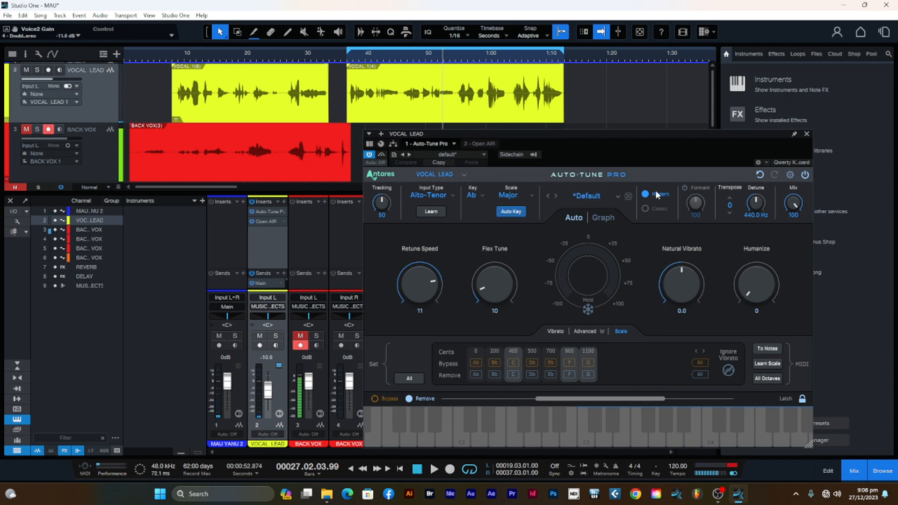
pyautogui.click(806, 134)
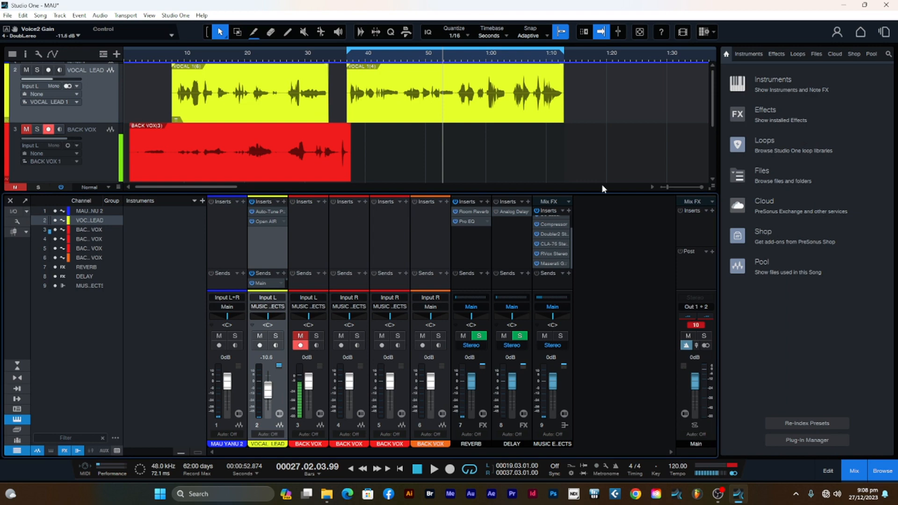
# Expand and collapse the Open AIR insert on VOCAL LEAD and open the channel's window with its inserts and sends
pyautogui.click(264, 221)
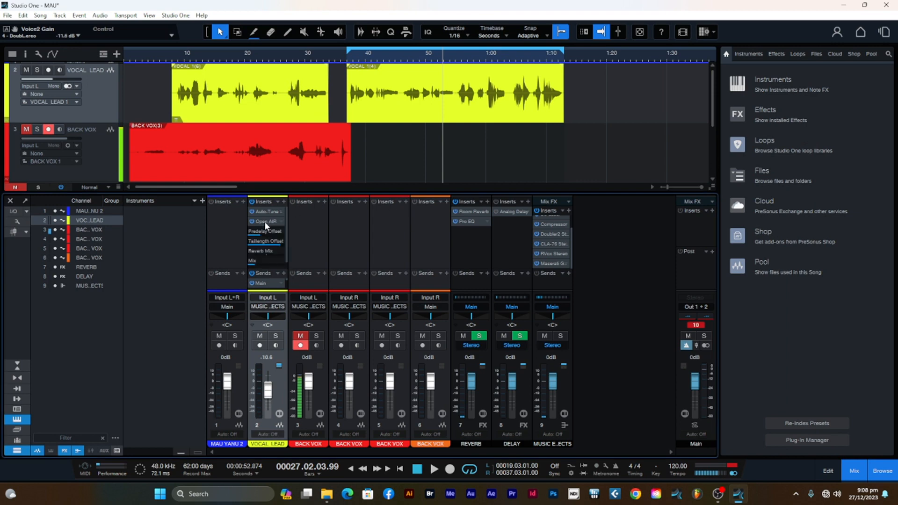
pyautogui.click(264, 222)
pyautogui.click(262, 221)
pyautogui.click(262, 220)
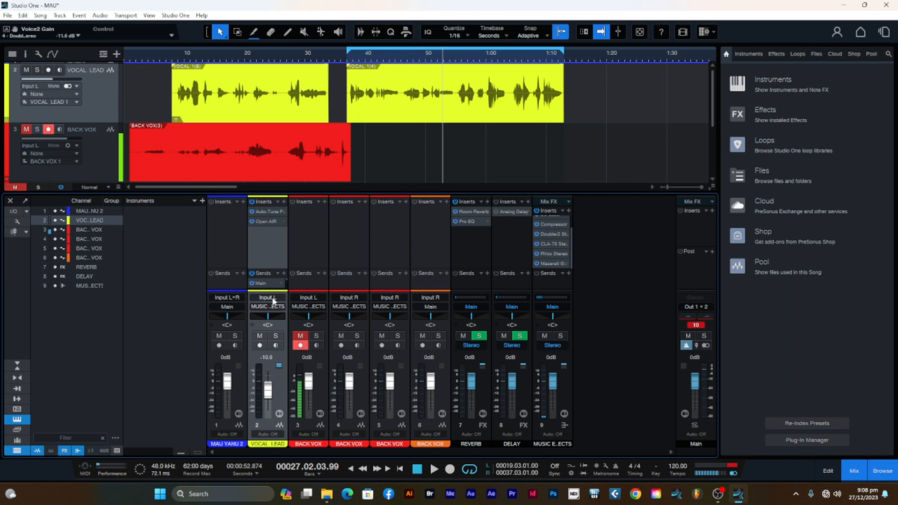
pyautogui.click(279, 423)
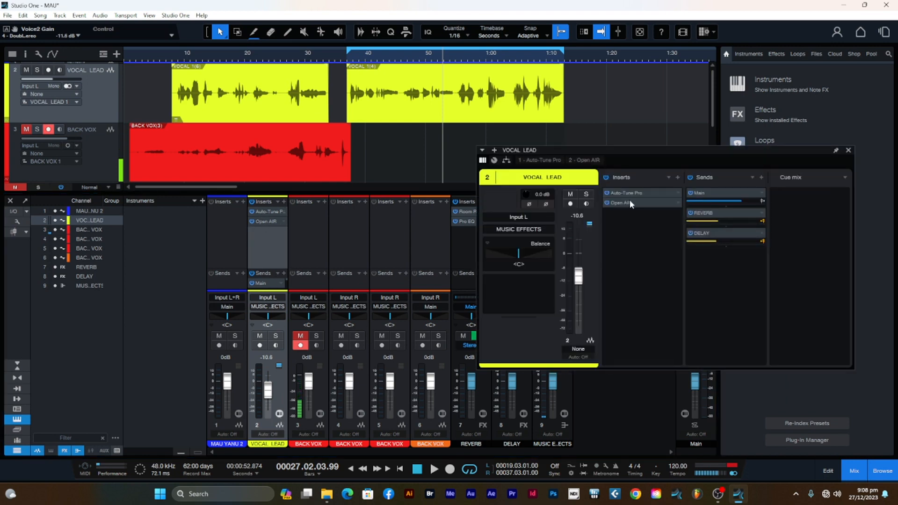
# Open the Open AIR insert on VOCAL LEAD and play the vocal from 38 seconds with it
pyautogui.click(624, 202)
pyautogui.click(578, 160)
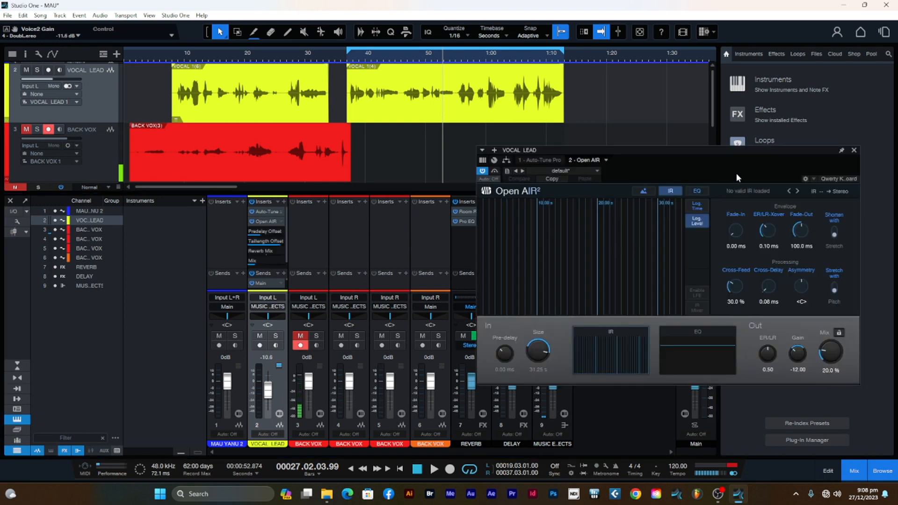
pyautogui.moveTo(707, 151); pyautogui.dragTo(612, 155)
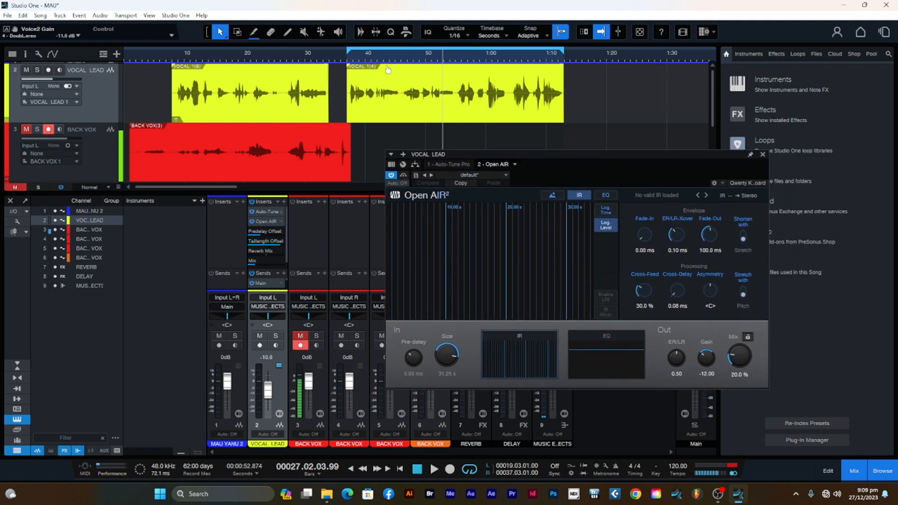
pyautogui.click(352, 56)
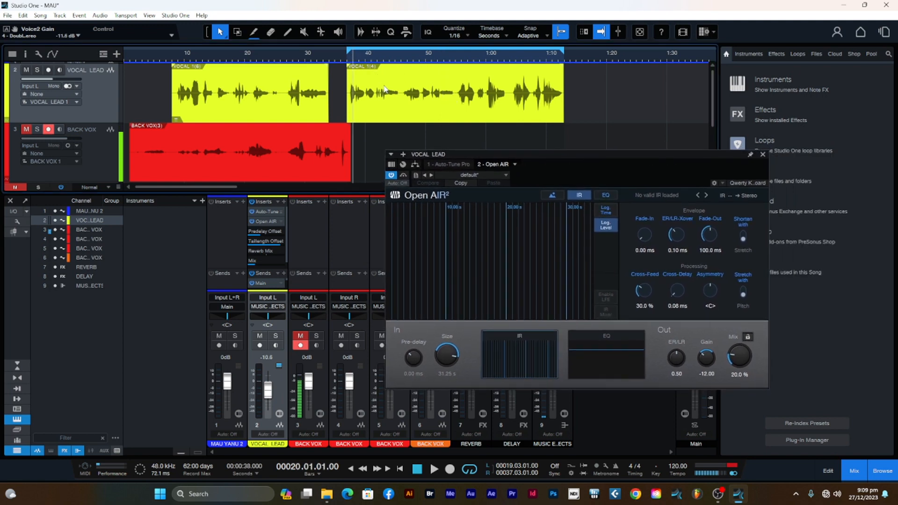
pyautogui.press('space')
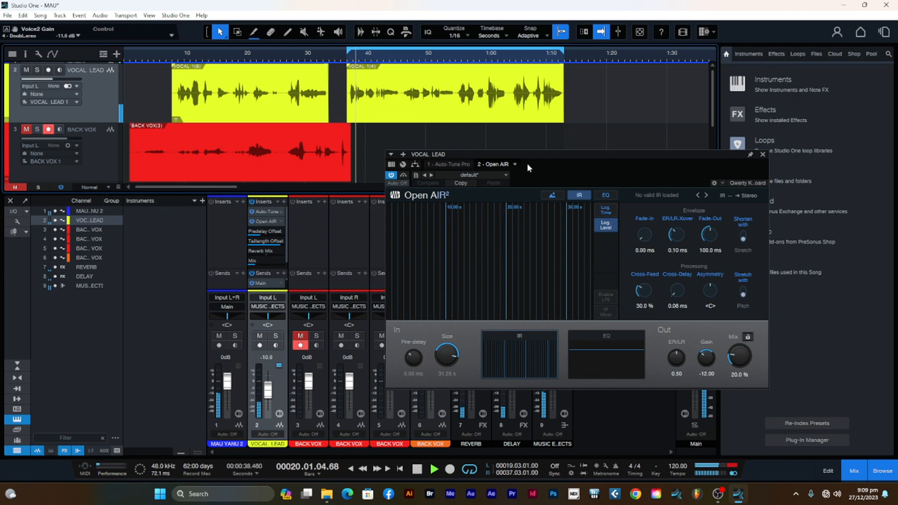
# Raise Open AIR's Size to 40 s during playback, bring it back to 32.65 s and close the plug-in
pyautogui.moveTo(542, 159); pyautogui.dragTo(557, 158)
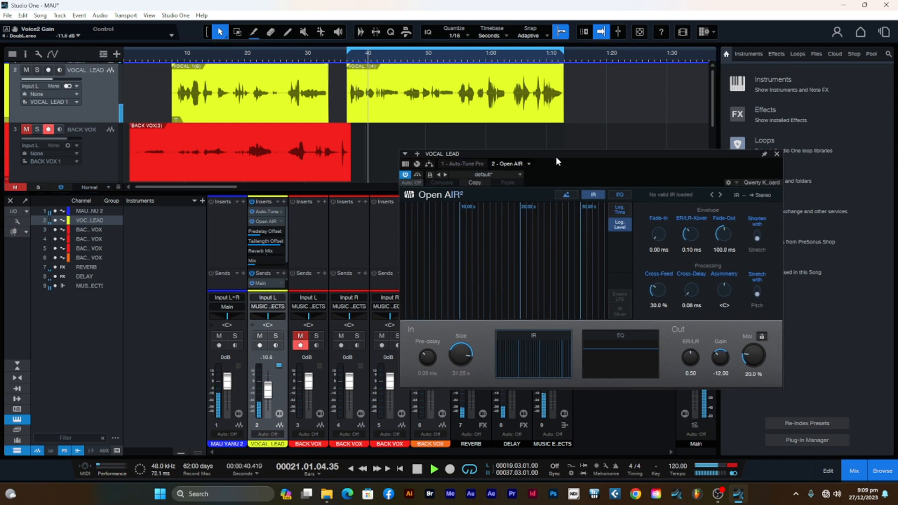
pyautogui.moveTo(461, 358); pyautogui.dragTo(462, 346)
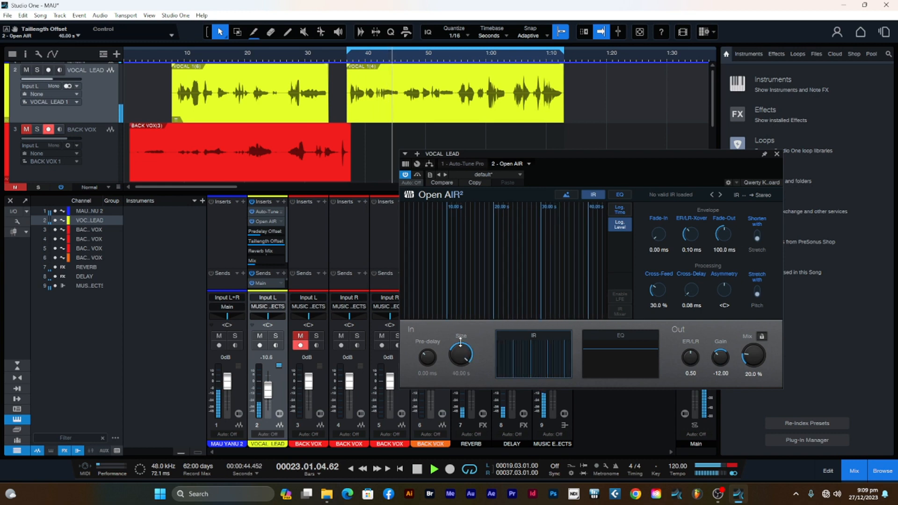
pyautogui.click(776, 153)
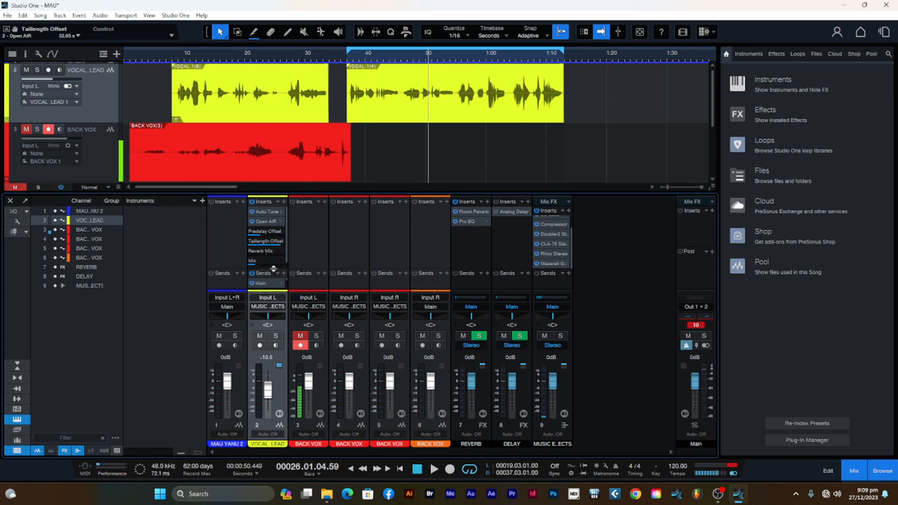
# Enlarge the mixer and its Sends area to expose VOCAL LEAD's REVERB and DELAY sends, and view the options for adding a send
pyautogui.moveTo(273, 268); pyautogui.dragTo(276, 247)
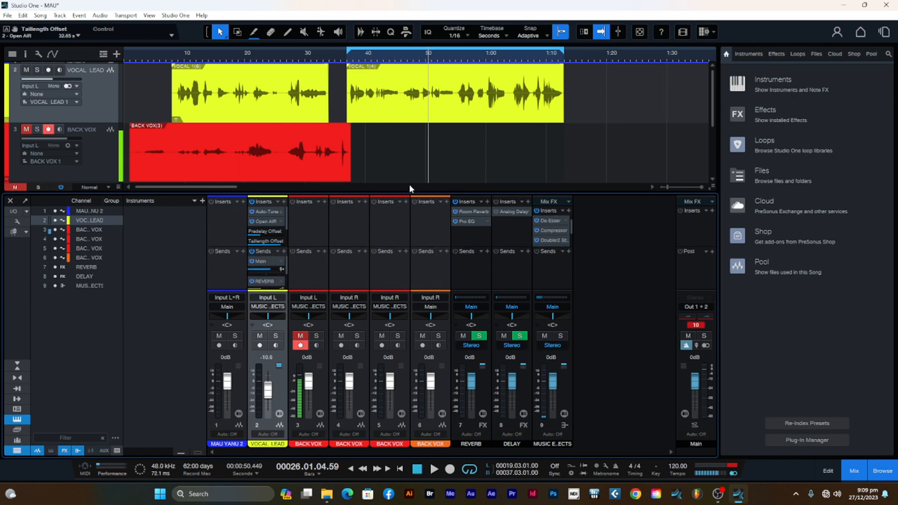
pyautogui.moveTo(409, 192); pyautogui.dragTo(409, 146)
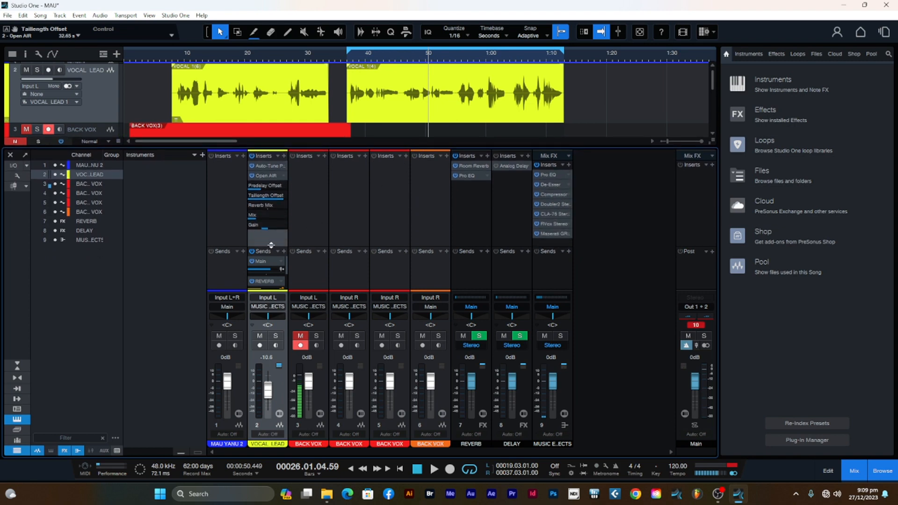
pyautogui.moveTo(271, 245); pyautogui.dragTo(272, 207)
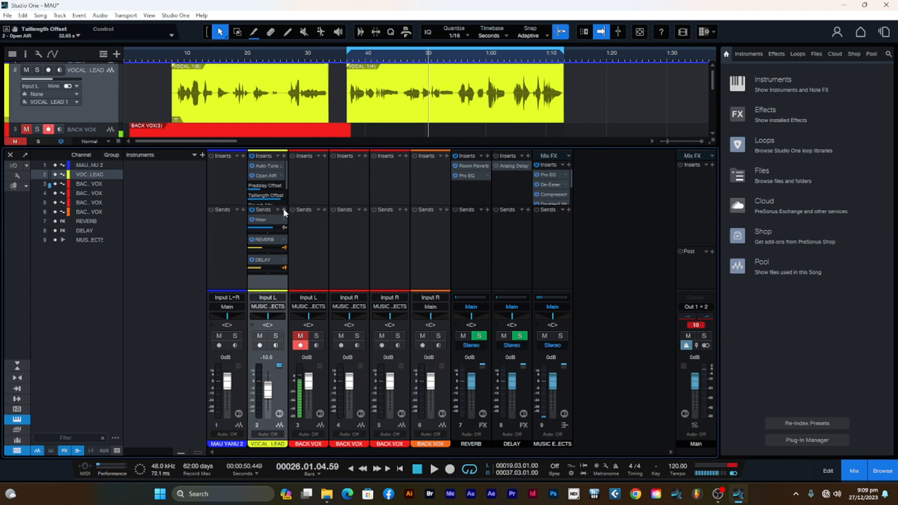
pyautogui.click(284, 209)
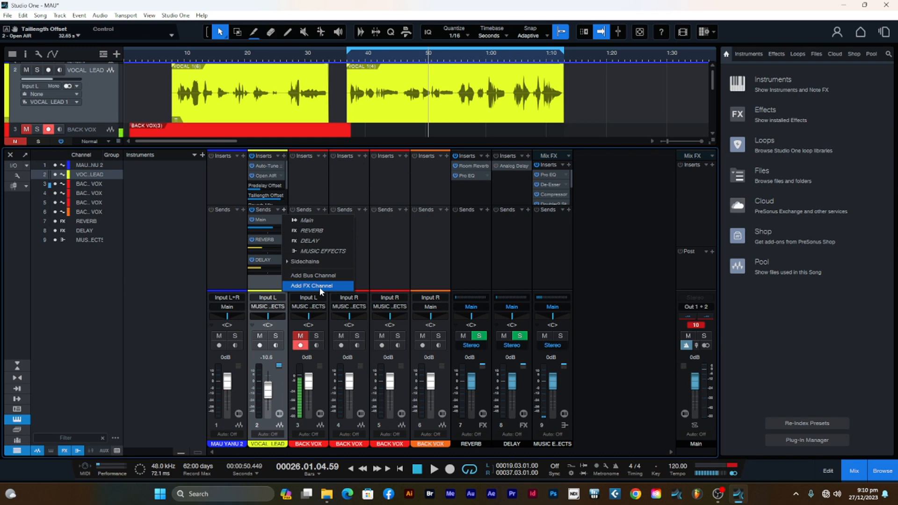
pyautogui.click(472, 242)
# Select the REVERB channel and open its Room Reverb insert, placing the plug-in window clear of the REVERB channel strip
pyautogui.click(472, 242)
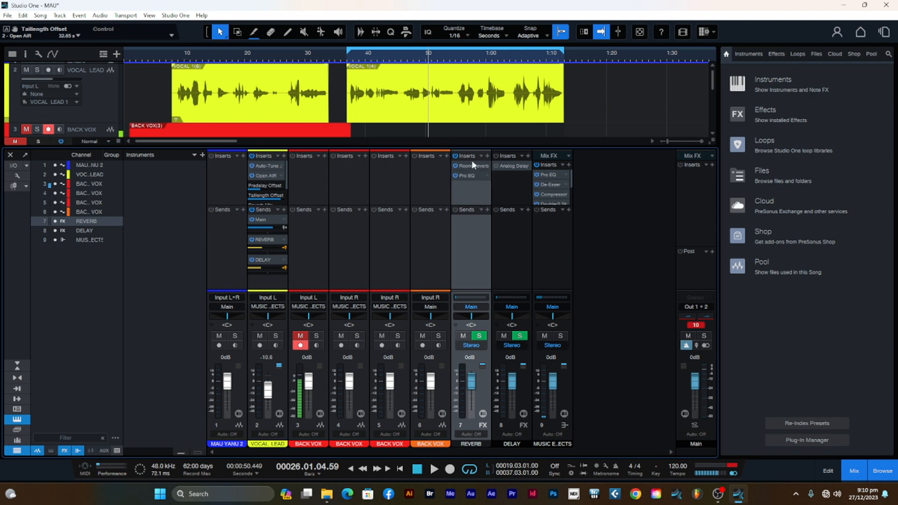
pyautogui.click(457, 166)
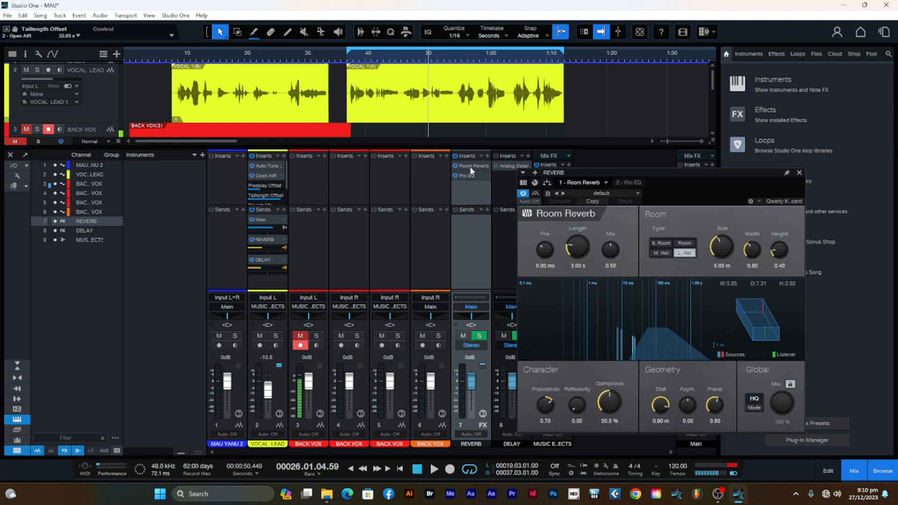
pyautogui.moveTo(657, 175); pyautogui.dragTo(680, 117)
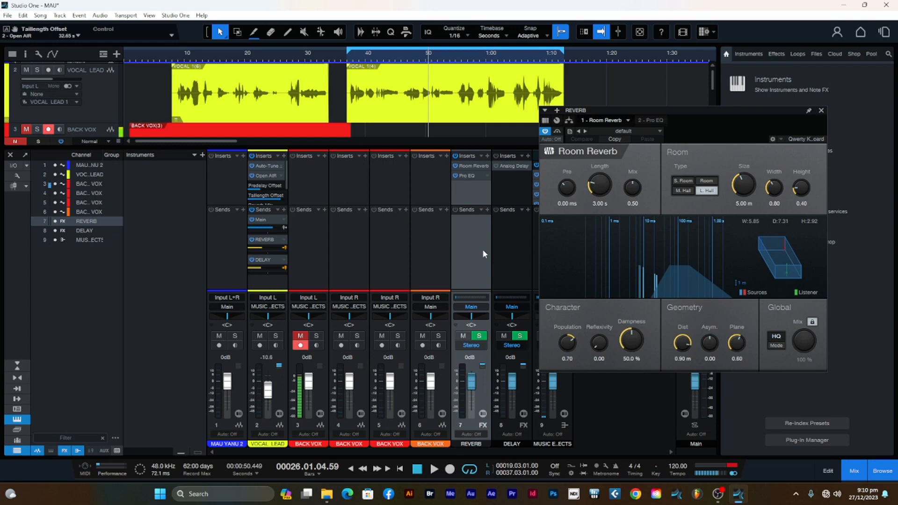
pyautogui.moveTo(687, 120); pyautogui.dragTo(711, 117)
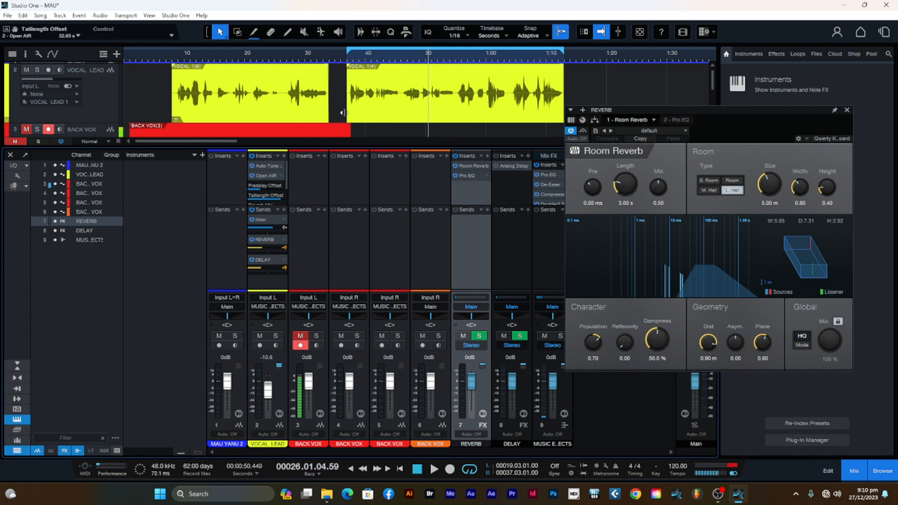
# Play from 37 seconds, sweep VOCAL LEAD's REVERB send between +10 dB and -32.5 dB, stop playback and set the send to -20.2 dB
pyautogui.click(346, 62)
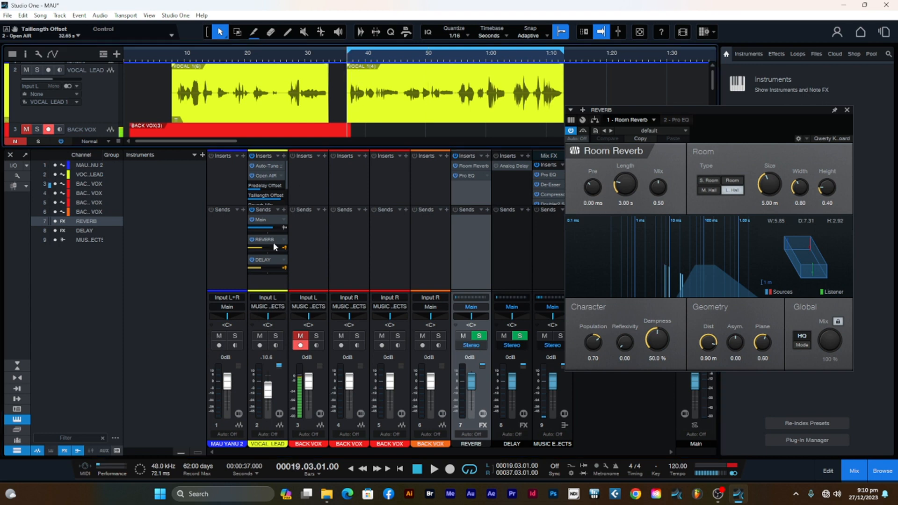
pyautogui.moveTo(263, 250)
pyautogui.press('space')
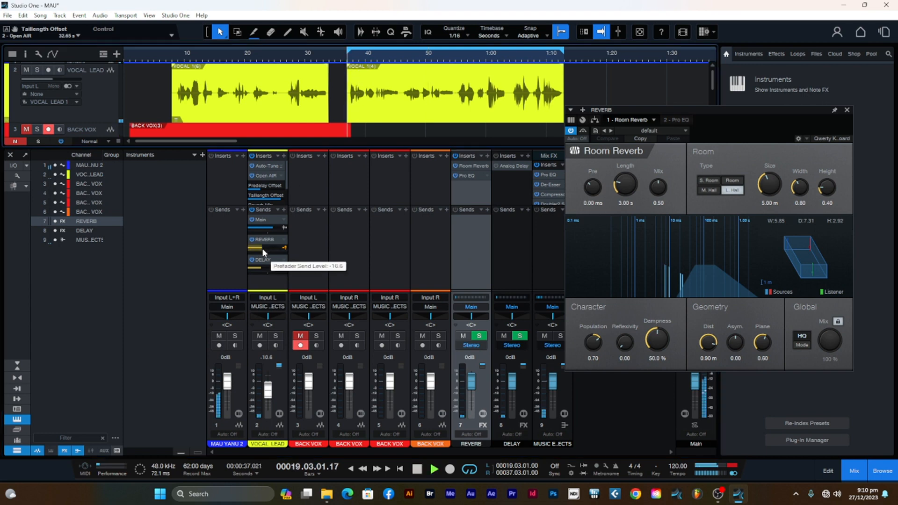
pyautogui.moveTo(263, 250); pyautogui.dragTo(281, 251)
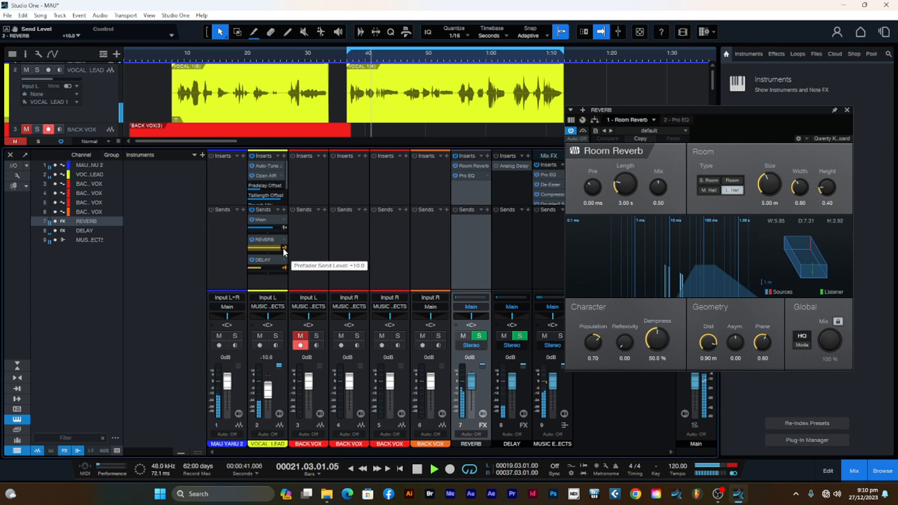
pyautogui.moveTo(283, 251)
pyautogui.mouseDown()
pyautogui.moveTo(247, 251)
pyautogui.moveTo(284, 251)
pyautogui.mouseUp()
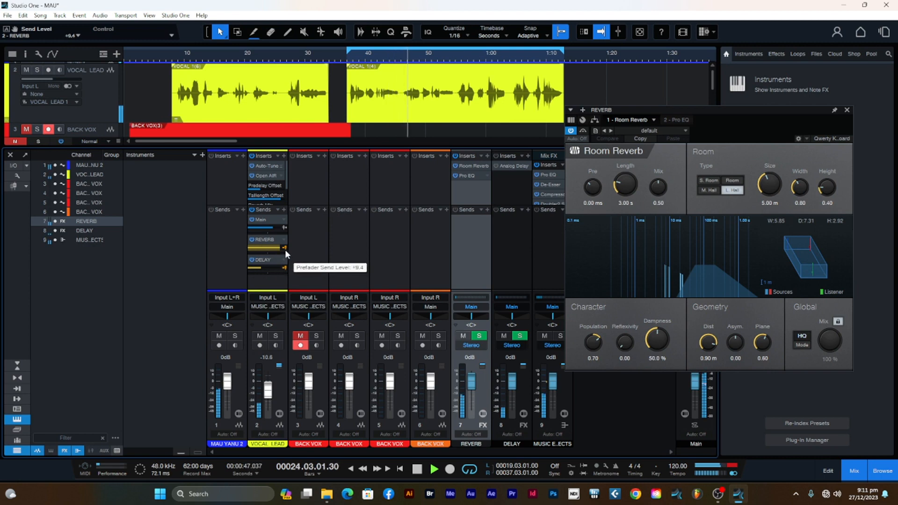
pyautogui.moveTo(289, 249); pyautogui.dragTo(265, 254)
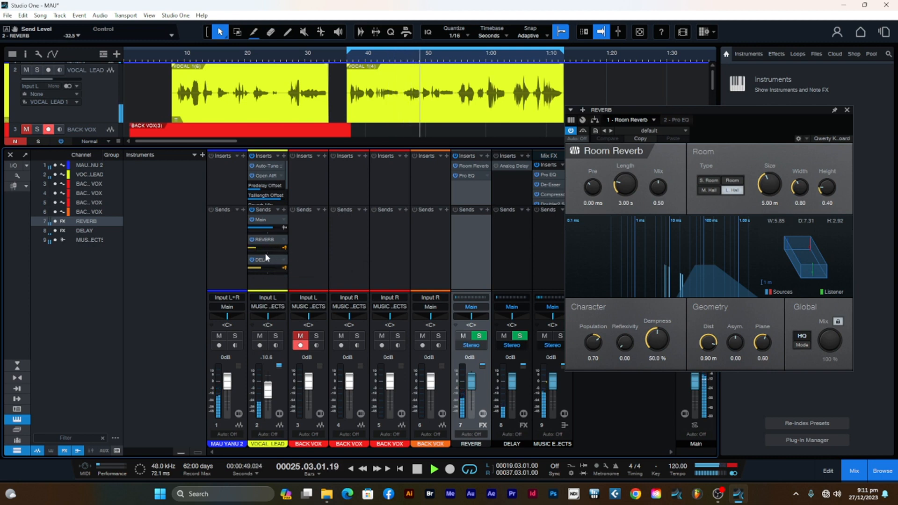
pyautogui.press('space')
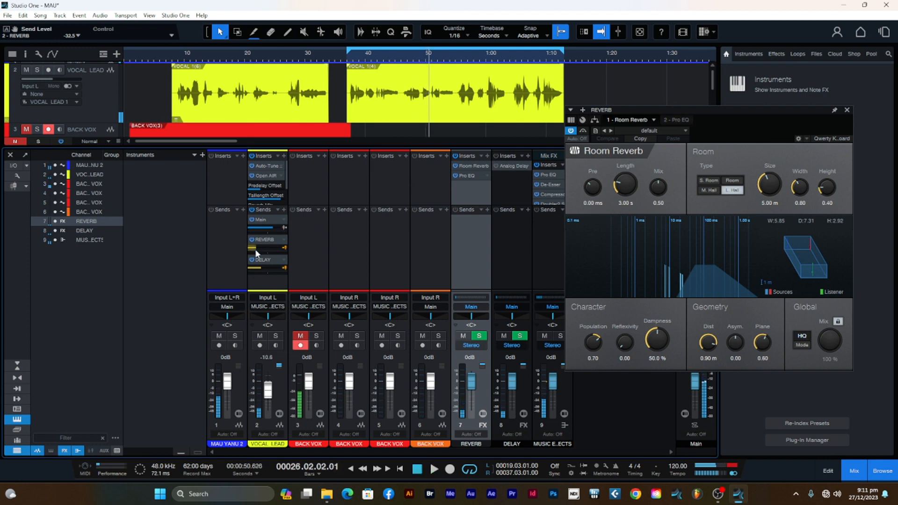
pyautogui.moveTo(256, 253); pyautogui.dragTo(260, 252)
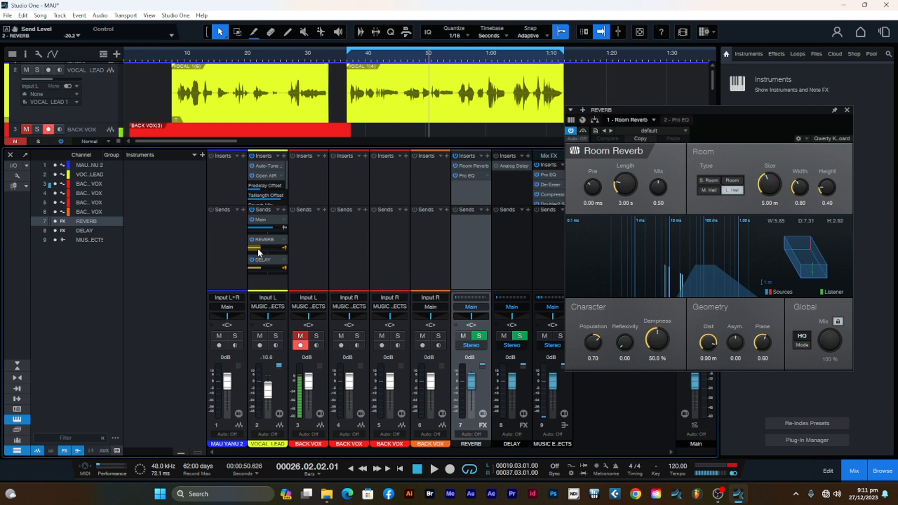
# Play from 37 seconds, raise the REVERB send to -9.0 dB, pull the VOCAL LEAD fader down to -∞ and stop playback
pyautogui.moveTo(258, 249)
pyautogui.click(347, 59)
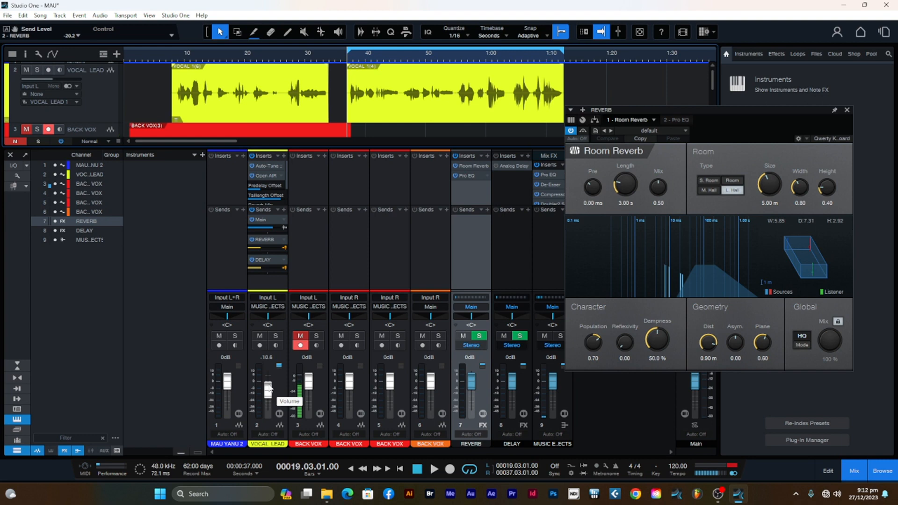
pyautogui.press('space')
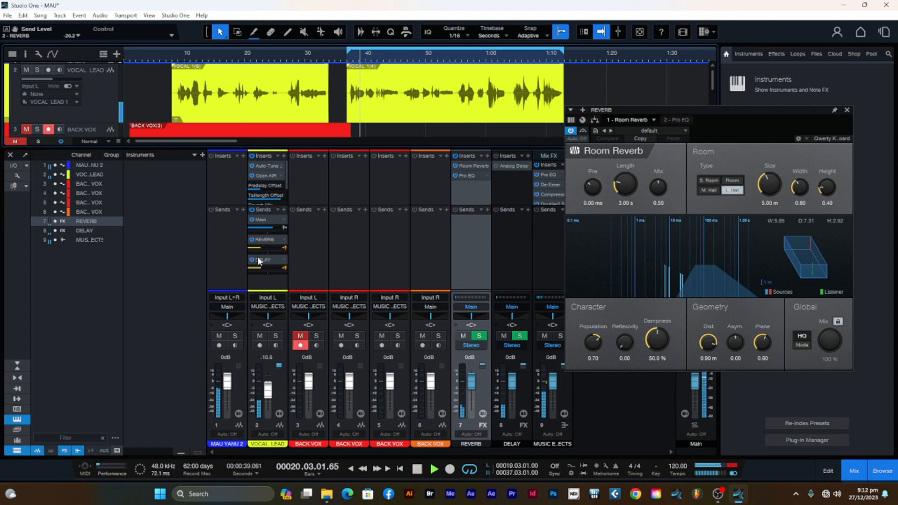
pyautogui.moveTo(261, 250); pyautogui.dragTo(265, 249)
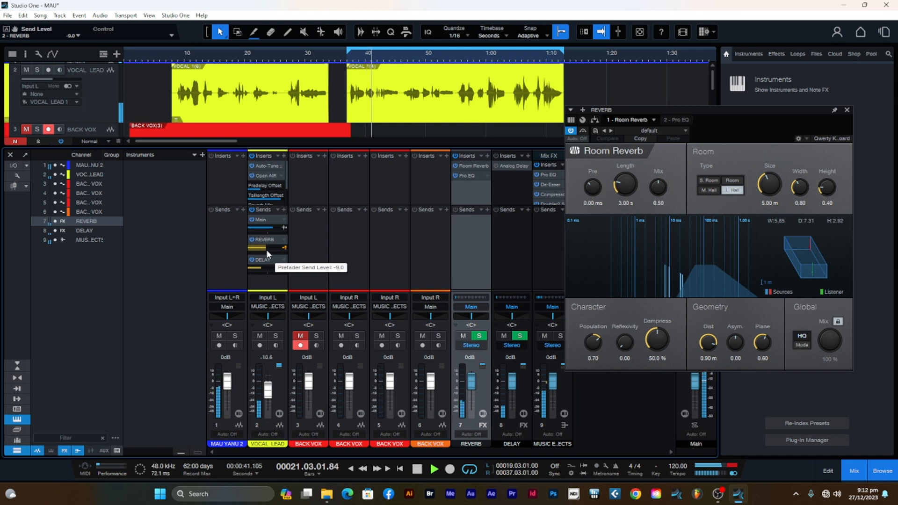
pyautogui.moveTo(268, 395)
pyautogui.mouseDown()
pyautogui.moveTo(272, 410)
pyautogui.moveTo(275, 402)
pyautogui.mouseUp()
pyautogui.press('space')
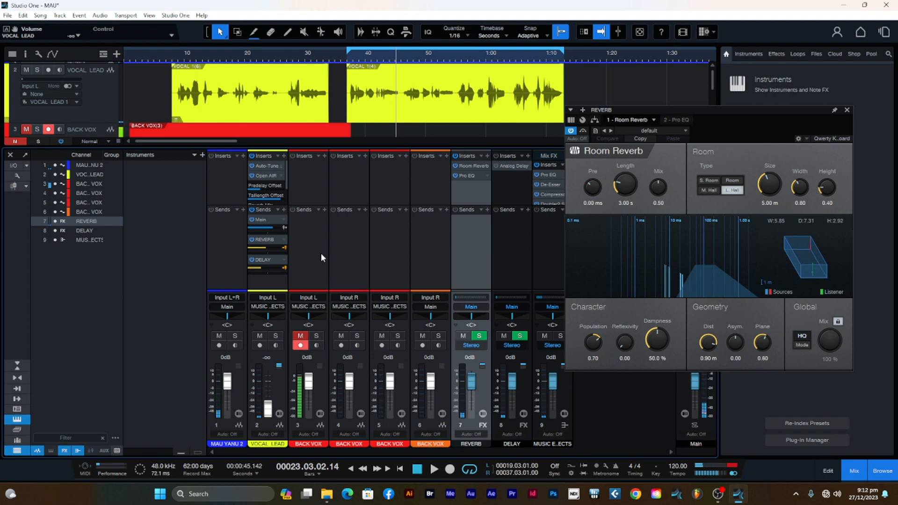
# Set VOCAL LEAD's prefader REVERB send to +10 dB, play with the channel fader fully down, and stop playback
pyautogui.moveTo(264, 248); pyautogui.dragTo(280, 250)
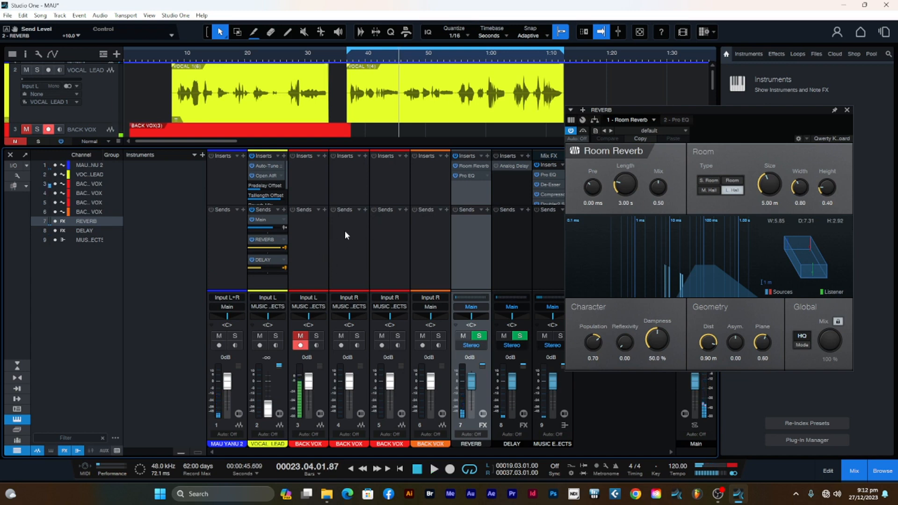
pyautogui.press('space')
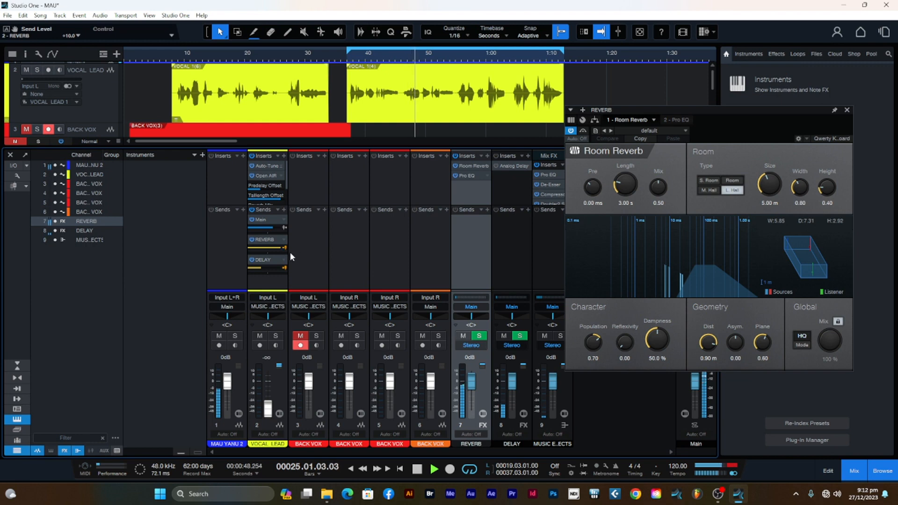
pyautogui.moveTo(277, 250)
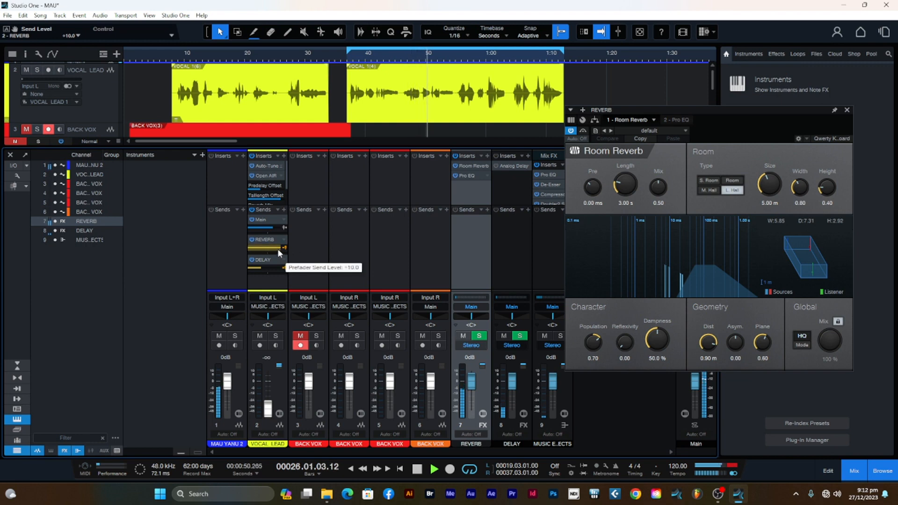
pyautogui.press('space')
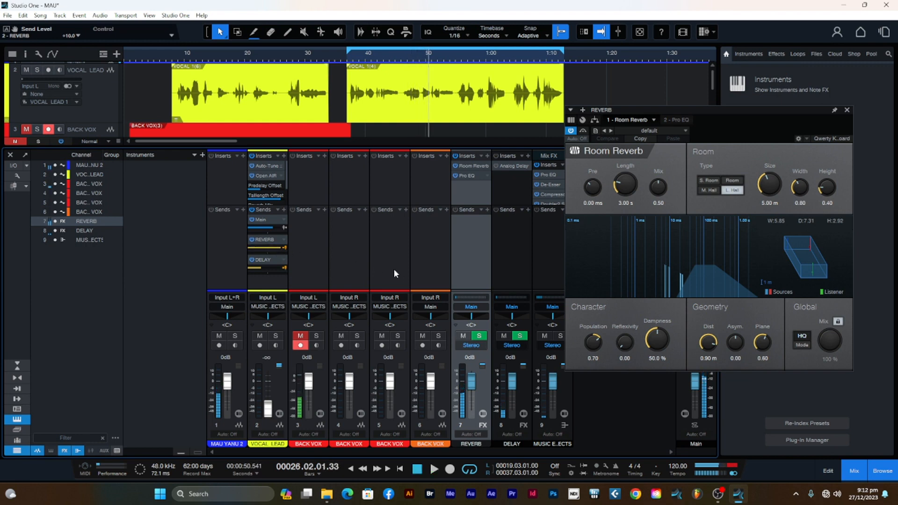
# Switch the REVERB send to post-fader, play from 37 seconds while moving the VOCAL LEAD fader, stop and set the fader to -8.7 dB
pyautogui.click(284, 247)
pyautogui.click(349, 61)
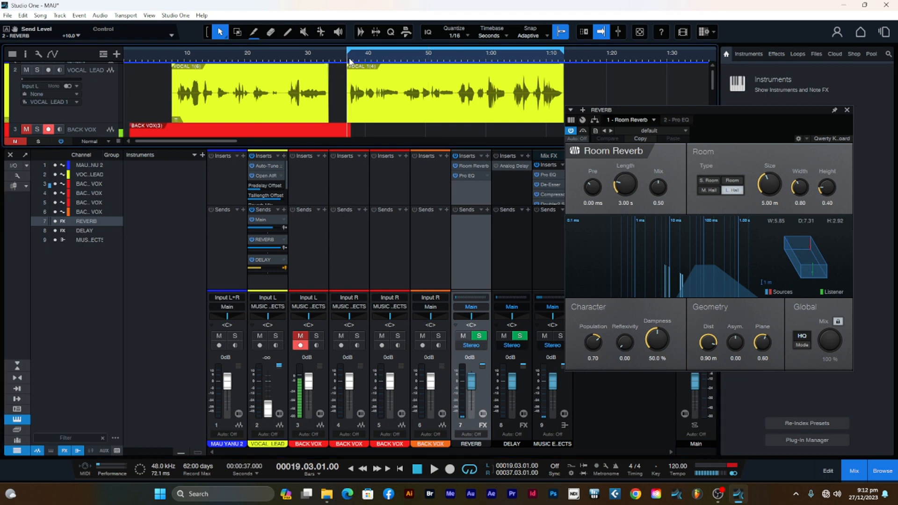
pyautogui.press('space')
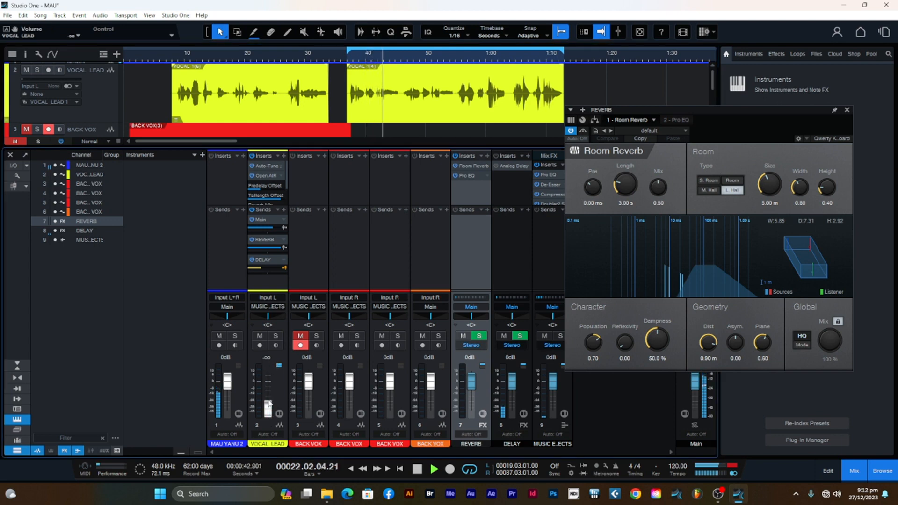
pyautogui.moveTo(267, 409)
pyautogui.mouseDown()
pyautogui.moveTo(268, 401)
pyautogui.moveTo(271, 419)
pyautogui.mouseUp()
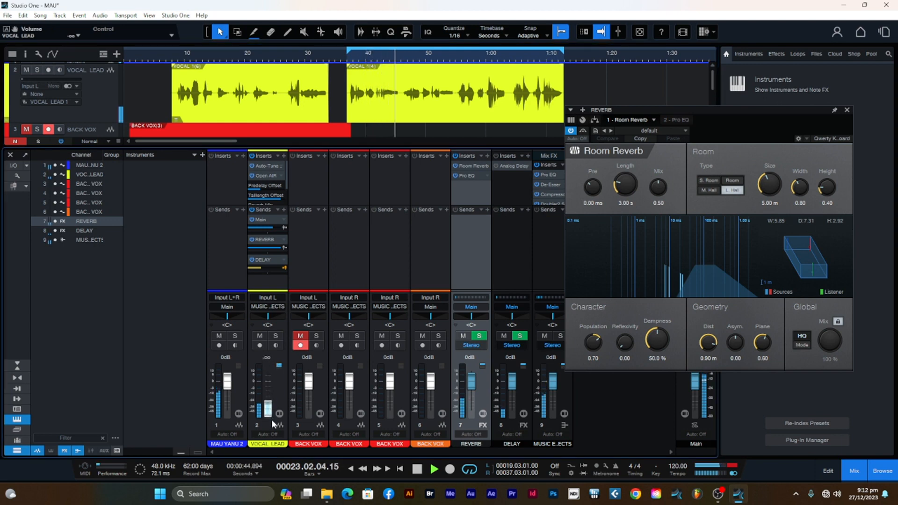
pyautogui.press('space')
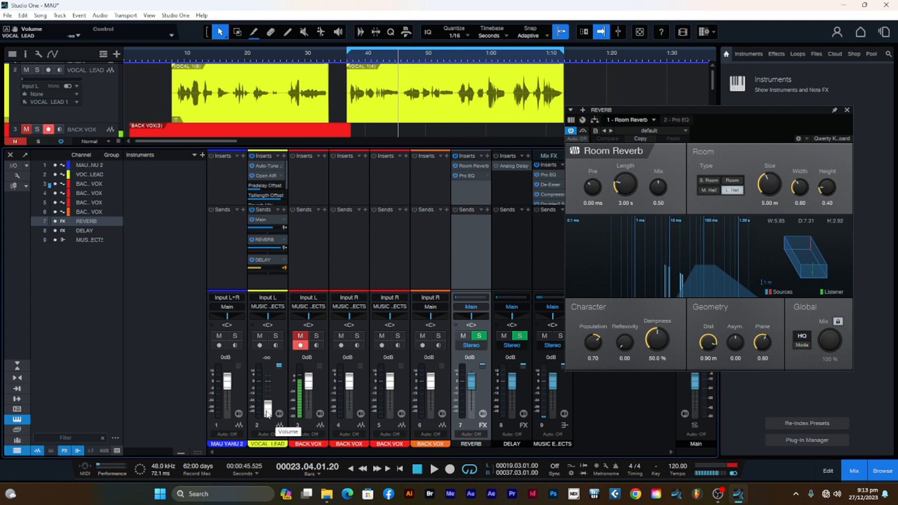
pyautogui.moveTo(269, 415); pyautogui.dragTo(271, 396)
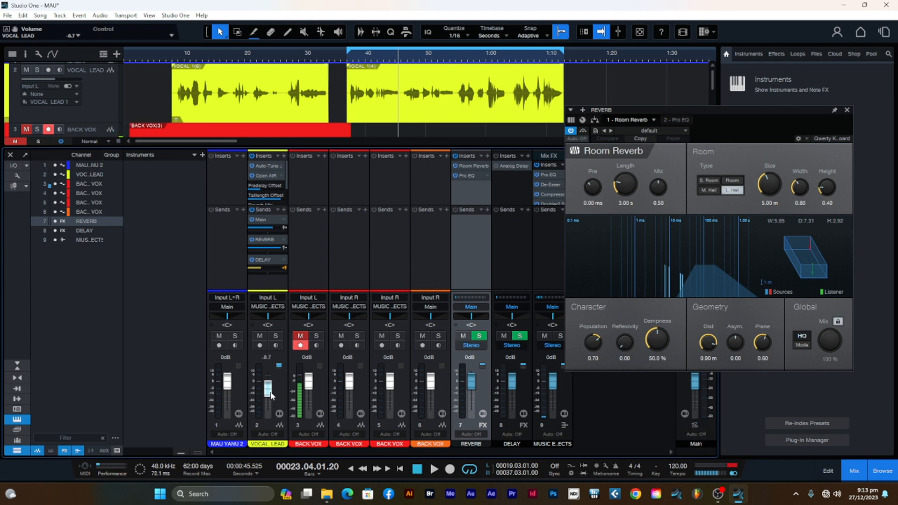
# Set the VOCAL LEAD channel fader to 0 dB
pyautogui.moveTo(271, 396); pyautogui.dragTo(271, 395)
pyautogui.write('0')
pyautogui.press('Return')
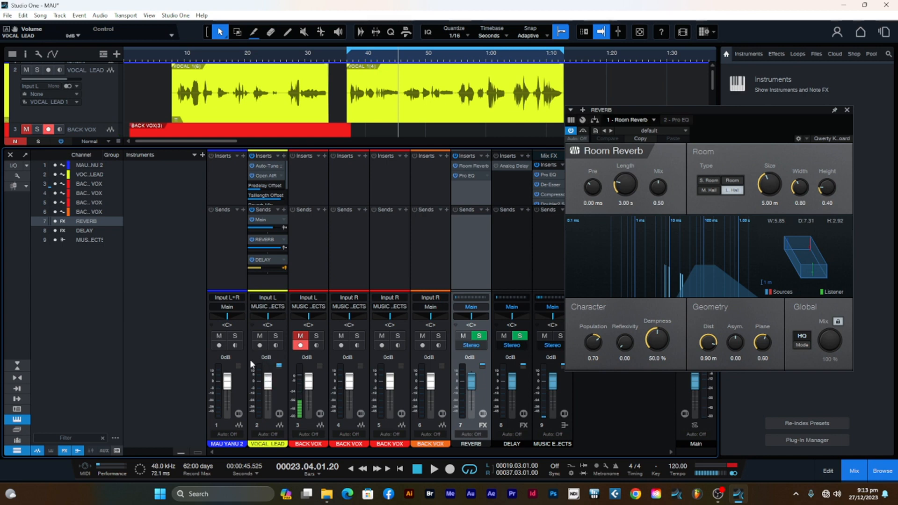
# Play from 37 seconds, switch VOCAL LEAD's REVERB send to prefader at -9.0 dB, and stop playback
pyautogui.click(350, 59)
pyautogui.press('space')
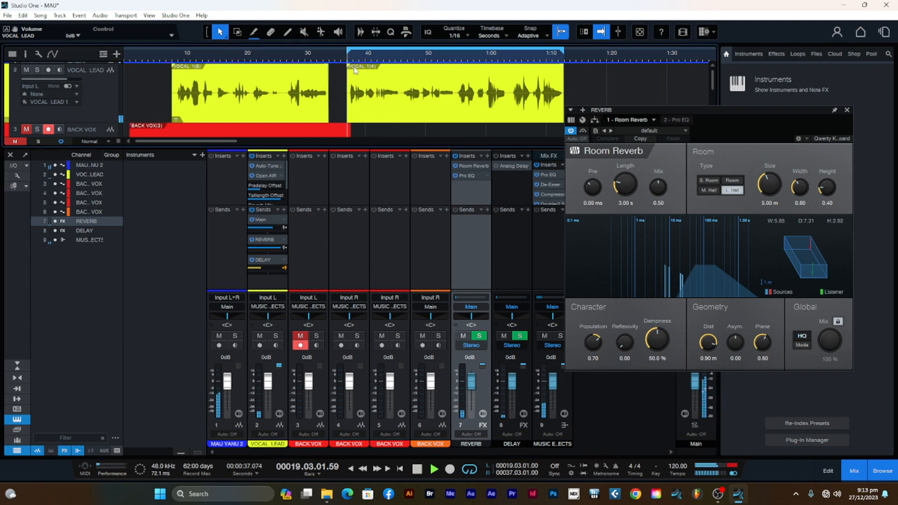
pyautogui.click(284, 249)
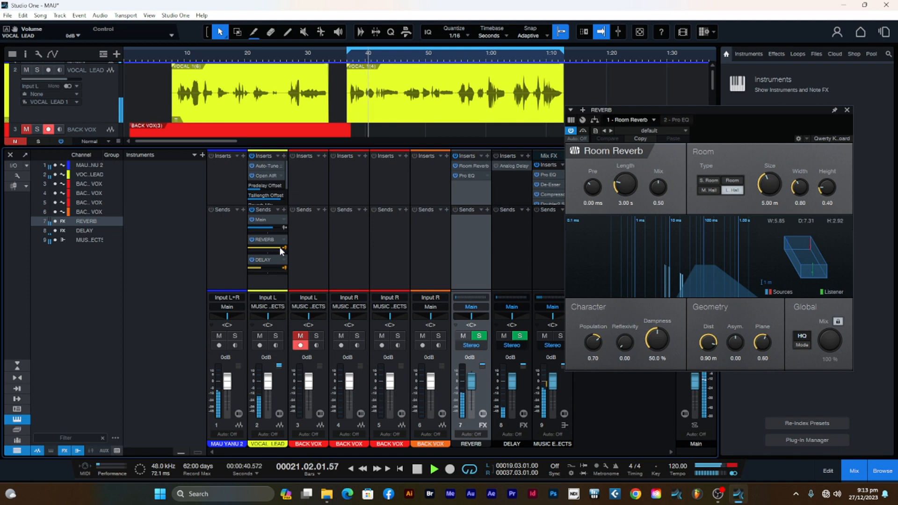
pyautogui.moveTo(274, 247); pyautogui.dragTo(263, 247)
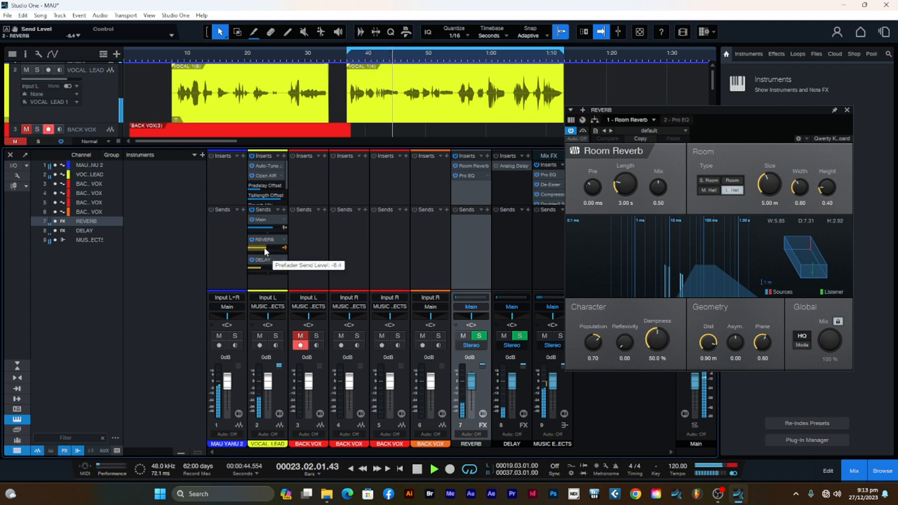
pyautogui.press('space')
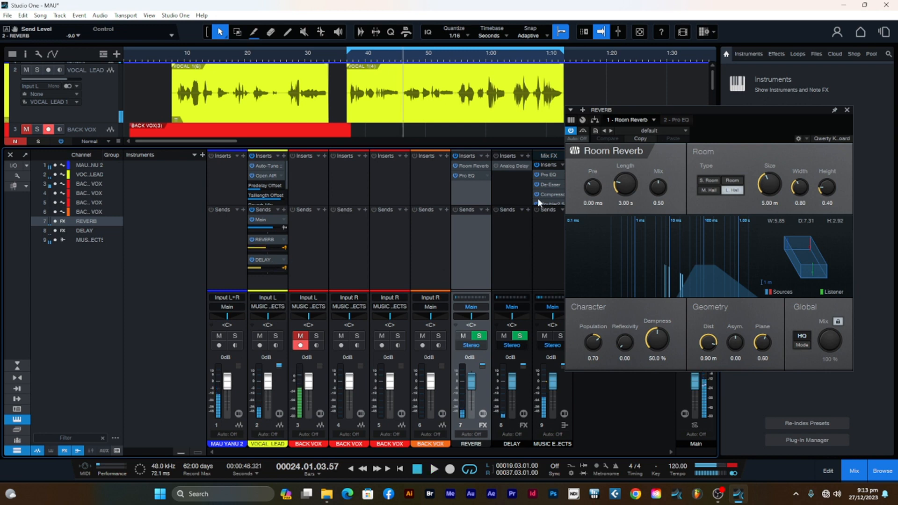
# Open the Pro EQ insert on the REVERB channel and reposition its window so all bands are visible
pyautogui.moveTo(736, 111); pyautogui.dragTo(746, 111)
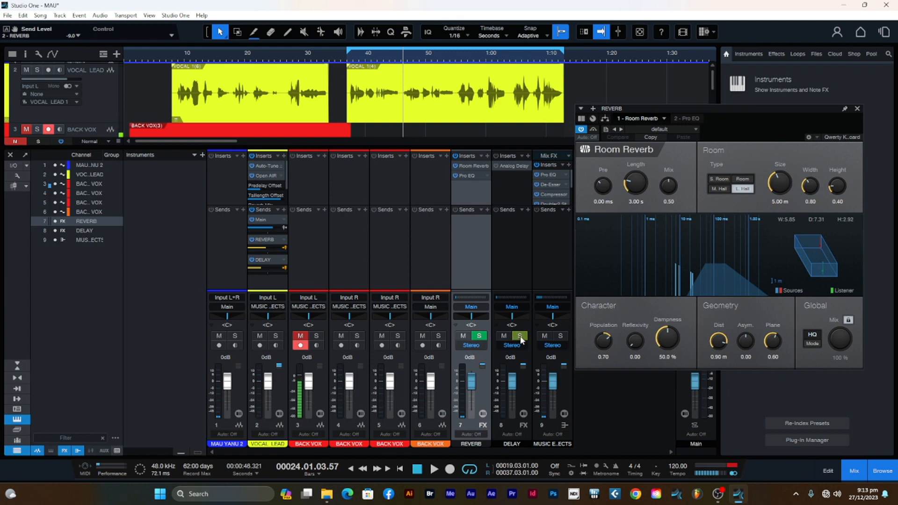
pyautogui.click(513, 225)
pyautogui.click(463, 188)
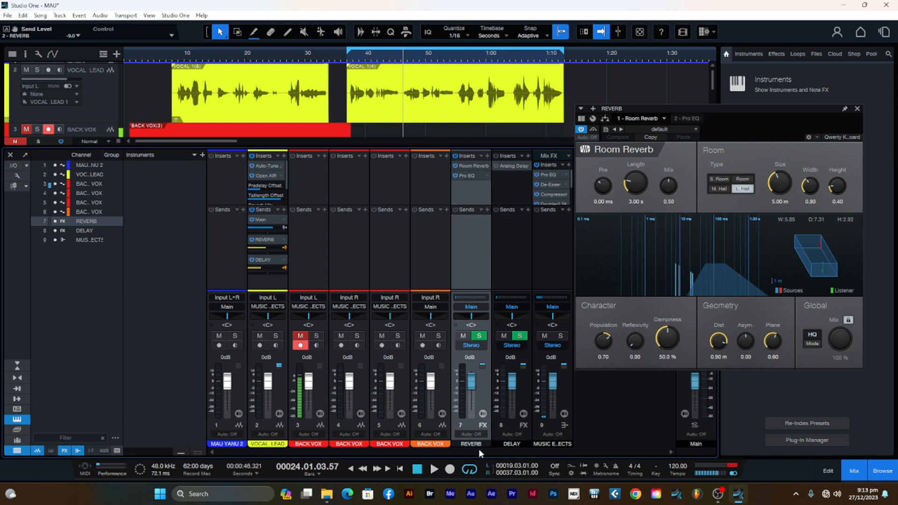
pyautogui.click(465, 174)
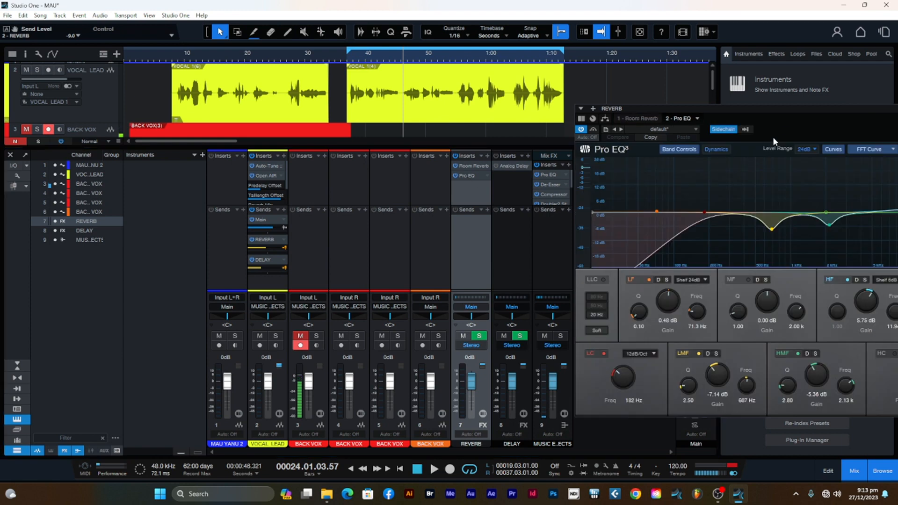
pyautogui.moveTo(776, 113); pyautogui.dragTo(695, 137)
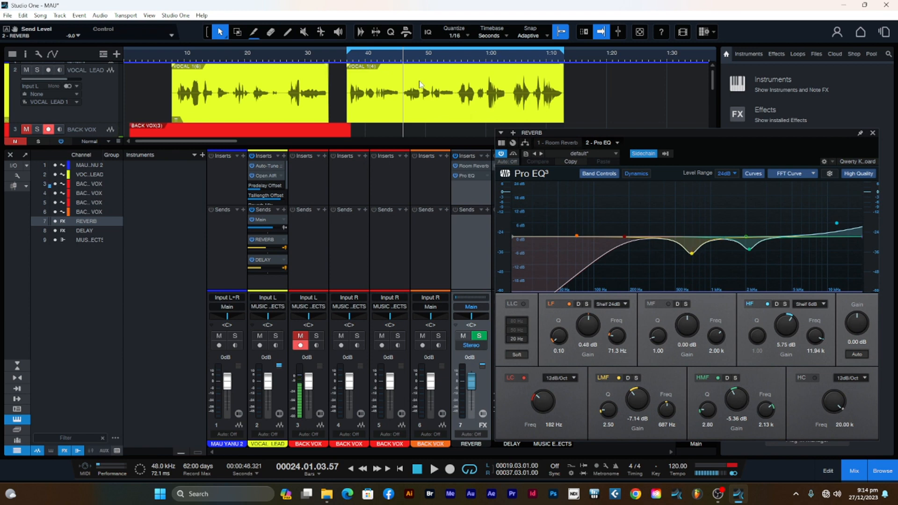
# Set REVERB's Pro EQ low cut to 351 Hz and LF band to 0.60 dB at 76.7 Hz while playing from 37 seconds
pyautogui.click(348, 62)
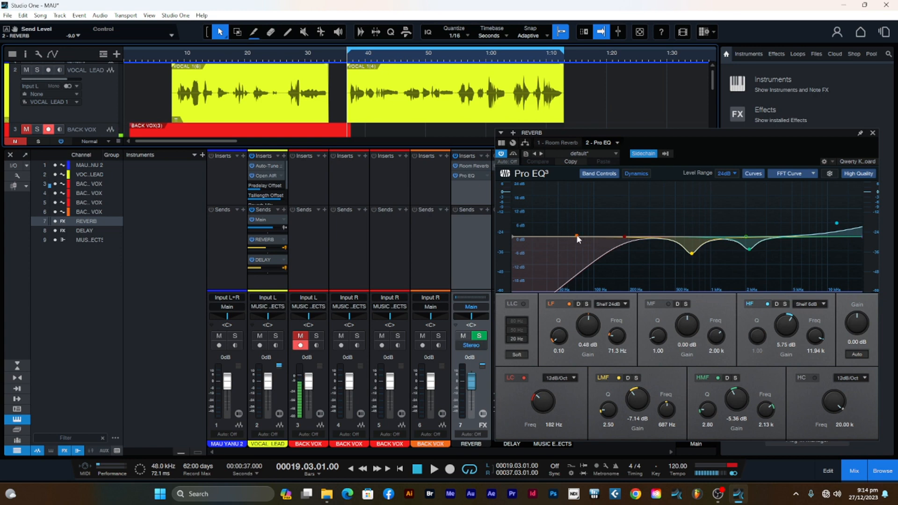
pyautogui.moveTo(578, 239); pyautogui.dragTo(657, 238)
pyautogui.press('space')
pyautogui.press('space')
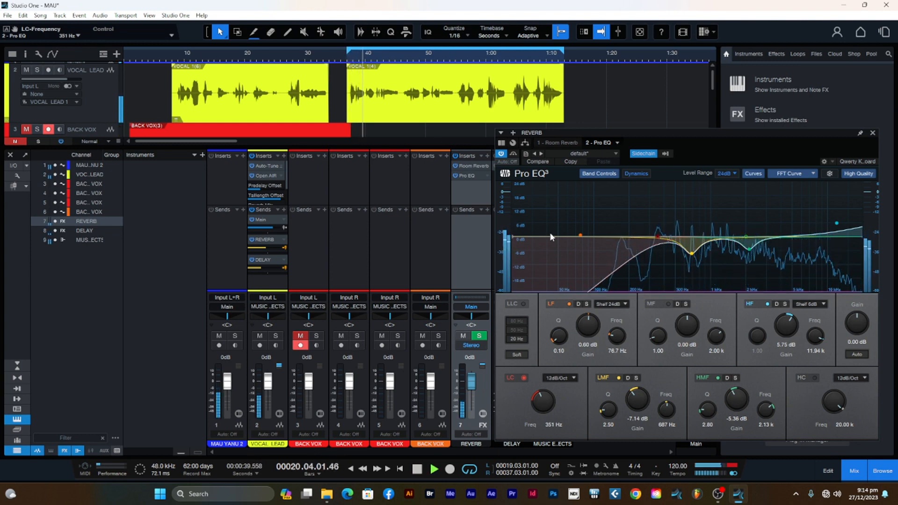
# Raise VOCAL LEAD's REVERB send to -2.0 dB, and set Pro EQ's low cut to 317 Hz and HF band to 12.69 dB at 5.93 kHz
pyautogui.moveTo(271, 247); pyautogui.dragTo(273, 247)
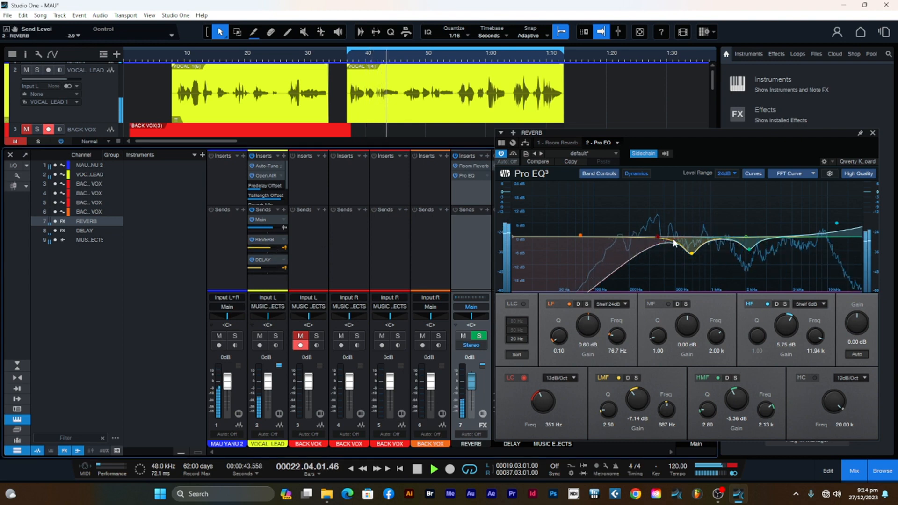
pyautogui.moveTo(657, 236)
pyautogui.mouseDown()
pyautogui.moveTo(776, 238)
pyautogui.moveTo(824, 249)
pyautogui.moveTo(784, 255)
pyautogui.moveTo(564, 224)
pyautogui.moveTo(653, 236)
pyautogui.mouseUp()
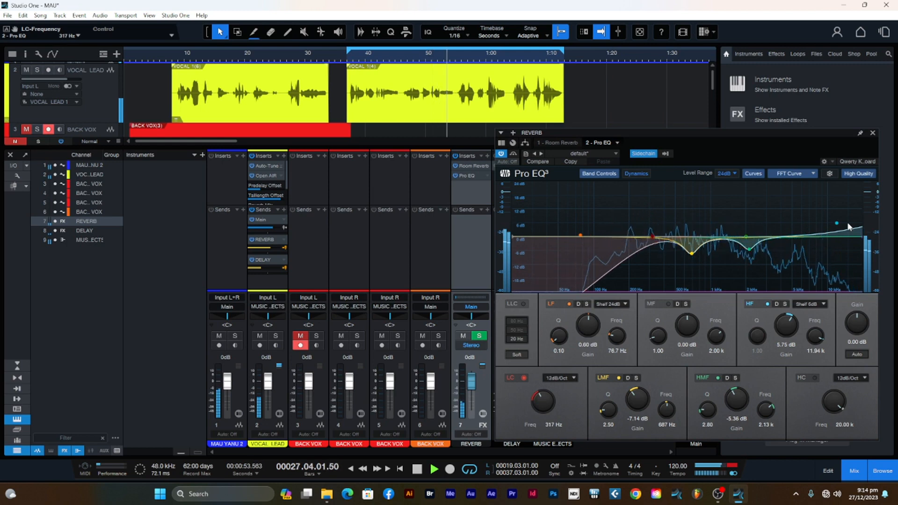
pyautogui.moveTo(836, 223); pyautogui.dragTo(800, 207)
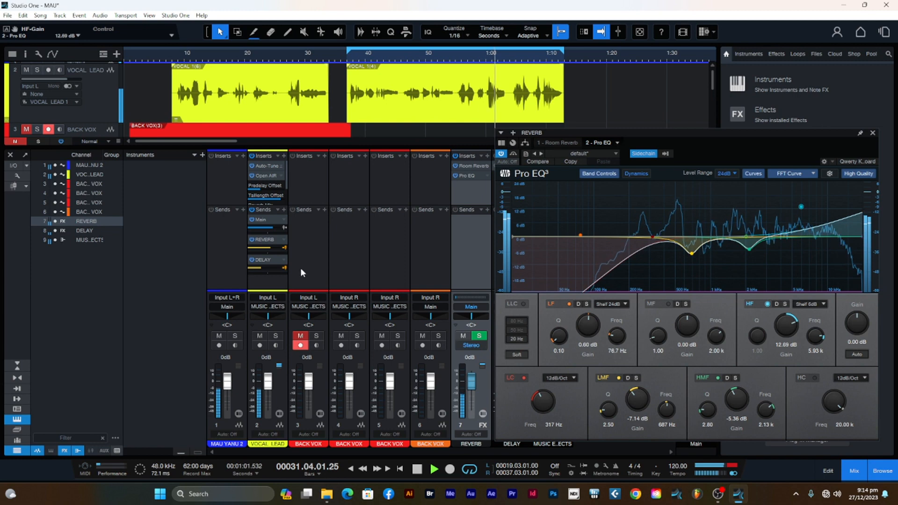
# Fine-tune VOCAL LEAD's REVERB send to -7.8 dB during playback, and stop playback
pyautogui.moveTo(270, 248); pyautogui.dragTo(266, 248)
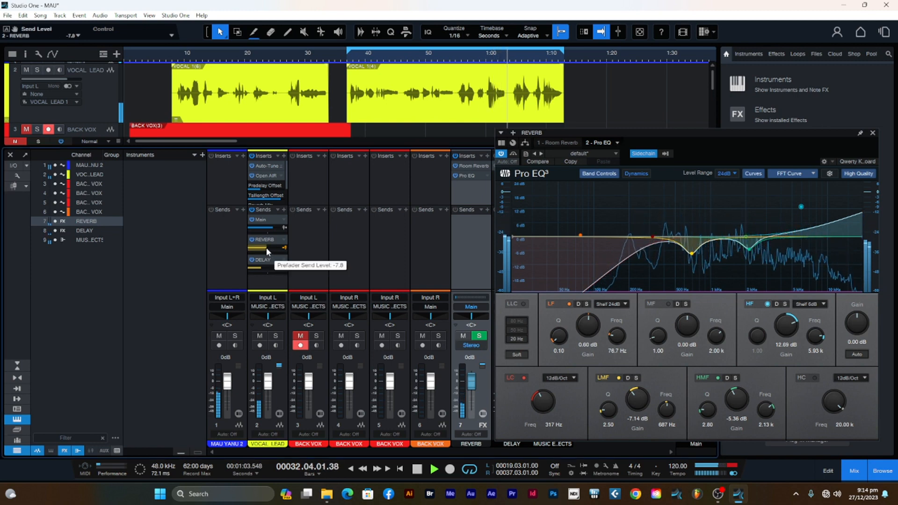
pyautogui.moveTo(267, 249); pyautogui.dragTo(268, 249)
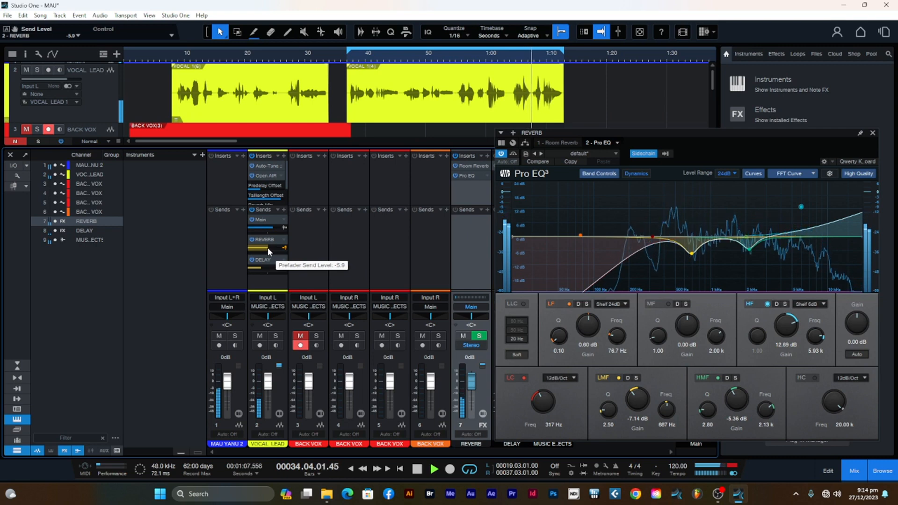
pyautogui.moveTo(267, 247); pyautogui.dragTo(266, 248)
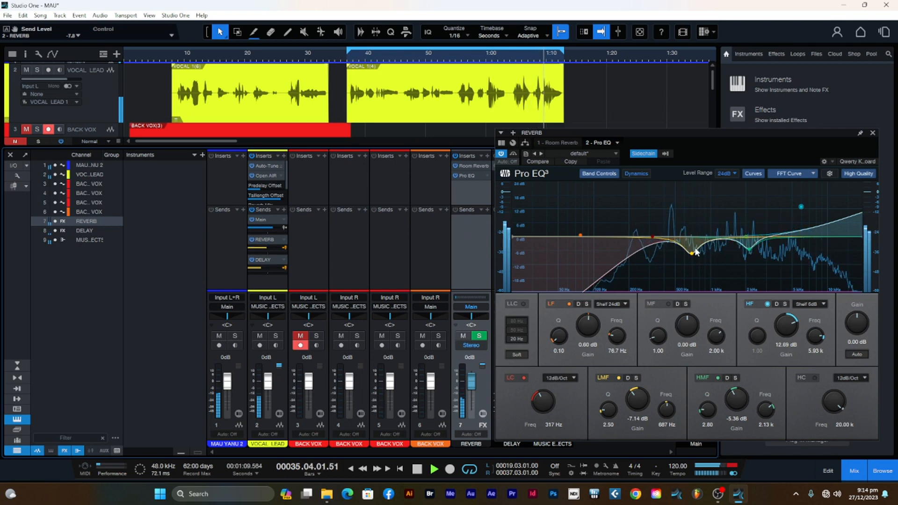
pyautogui.press('space')
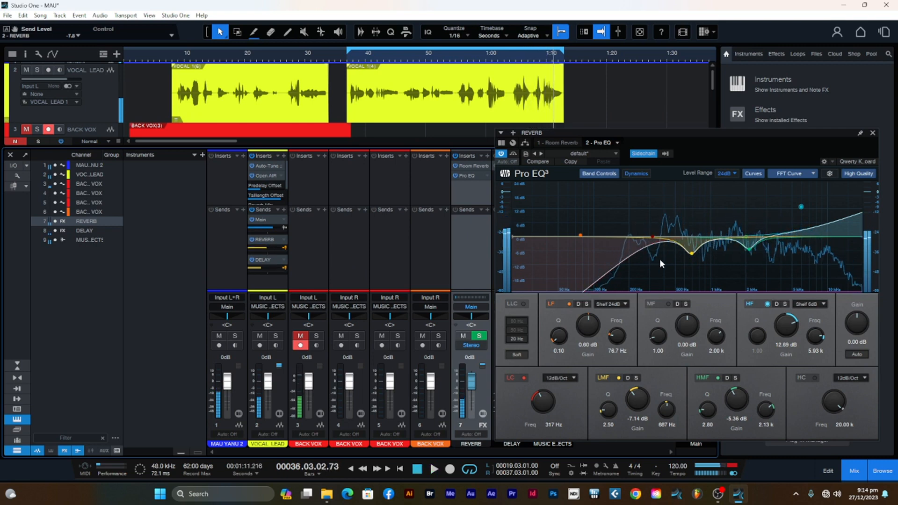
# Close the REVERB Pro EQ window and activate the Analog Delay insert on the DELAY channel
pyautogui.moveTo(838, 132); pyautogui.dragTo(826, 126)
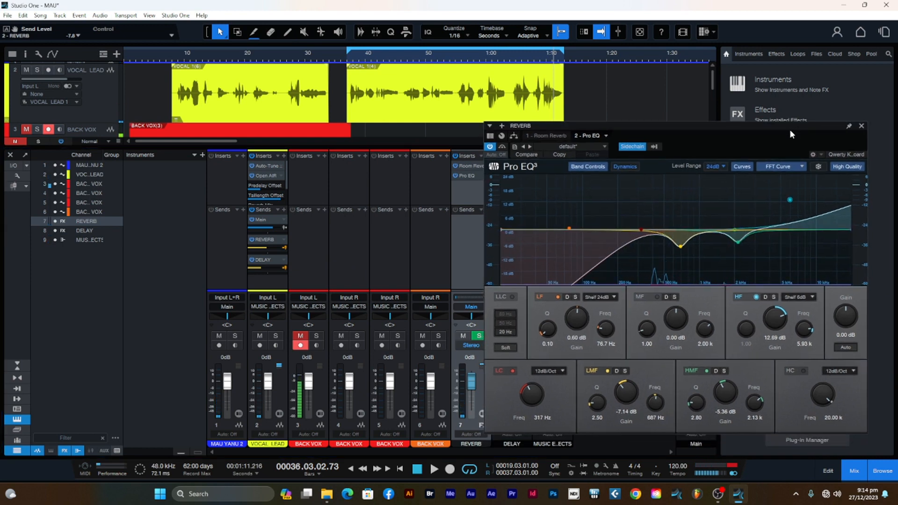
pyautogui.click(861, 126)
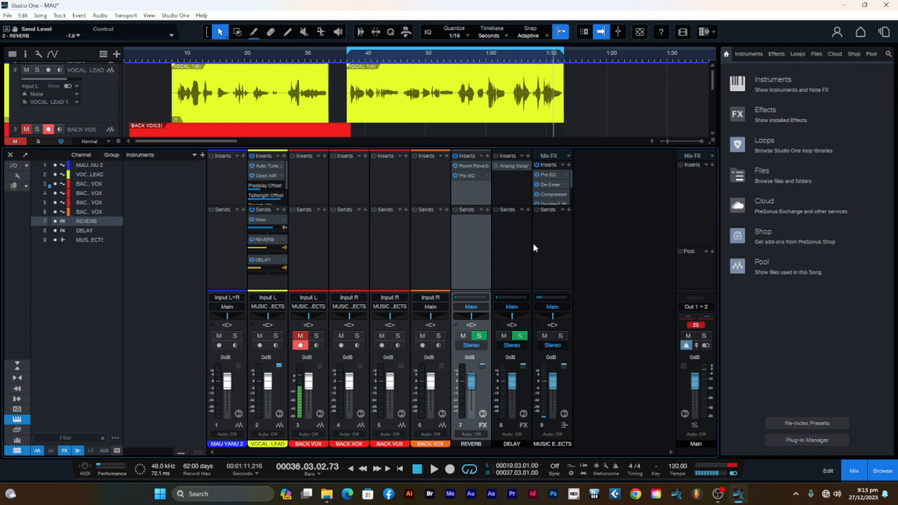
pyautogui.click(269, 280)
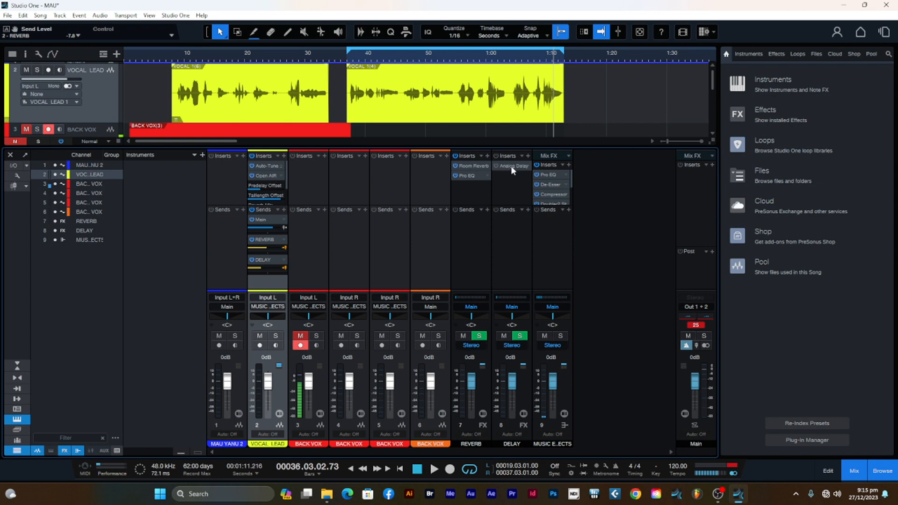
pyautogui.click(496, 164)
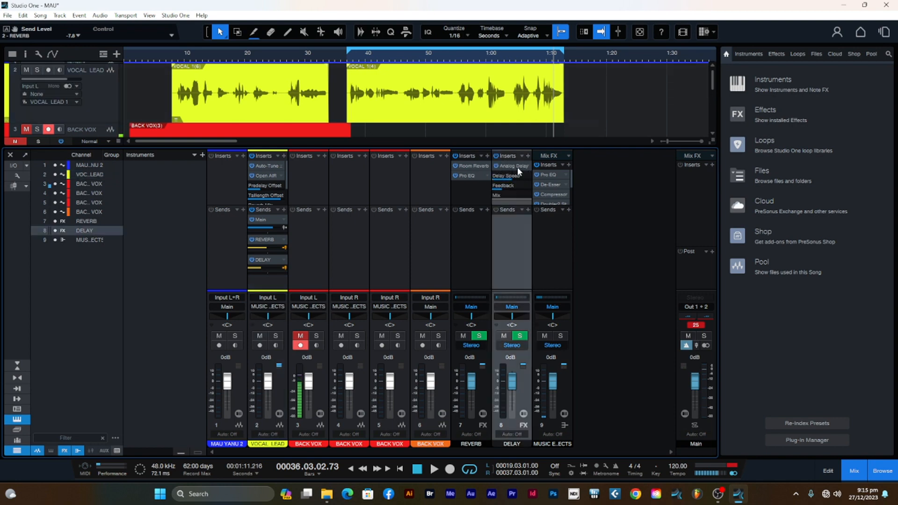
# Play from 37 seconds, raise VOCAL LEAD's DELAY send to -5.9 dB, lower it to -17.8 dB, and stop playback
pyautogui.click(347, 61)
pyautogui.press('space')
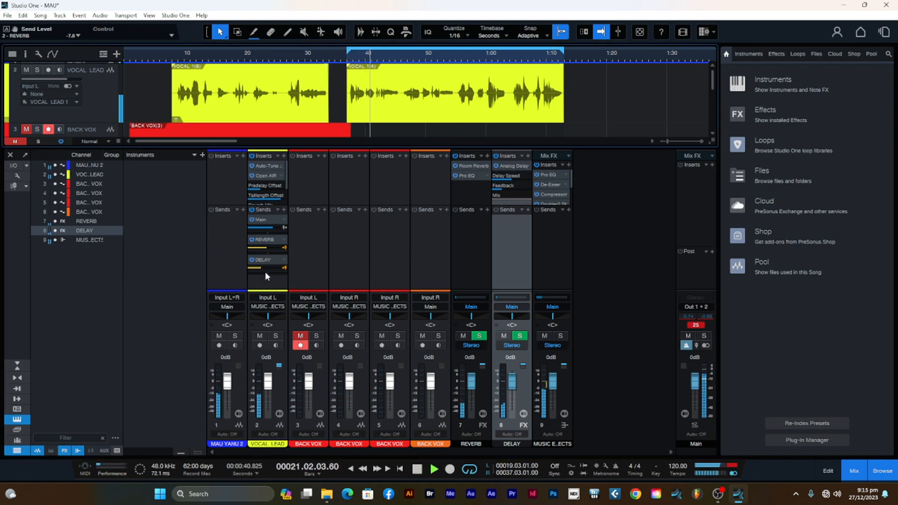
pyautogui.moveTo(260, 268); pyautogui.dragTo(268, 270)
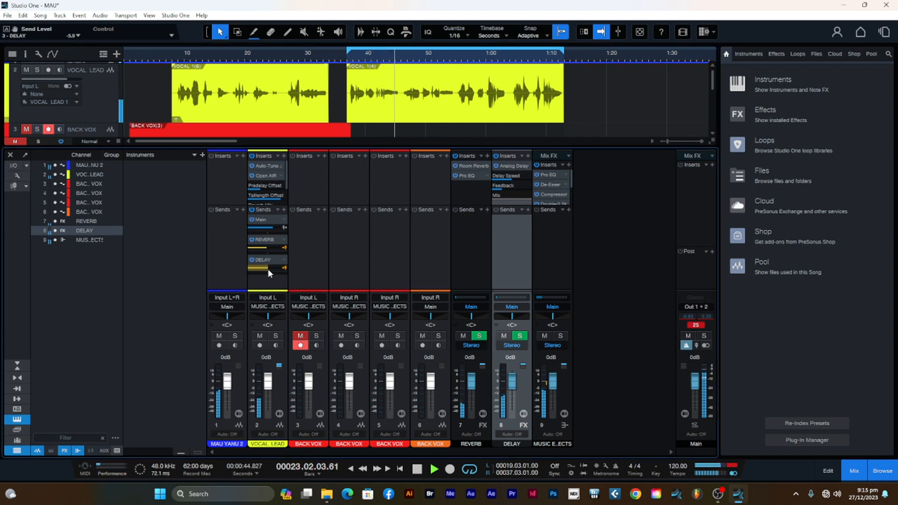
pyautogui.moveTo(266, 268); pyautogui.dragTo(262, 270)
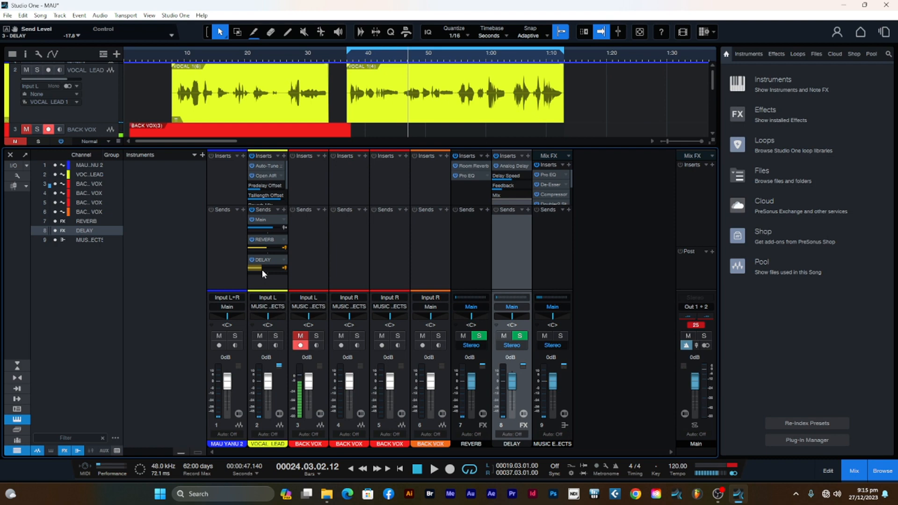
# Raise the DELAY send to -7.8 dB, resume playback, lower the send to -16.5 dB, and stop playback
pyautogui.moveTo(262, 268); pyautogui.dragTo(263, 268)
pyautogui.moveTo(267, 268)
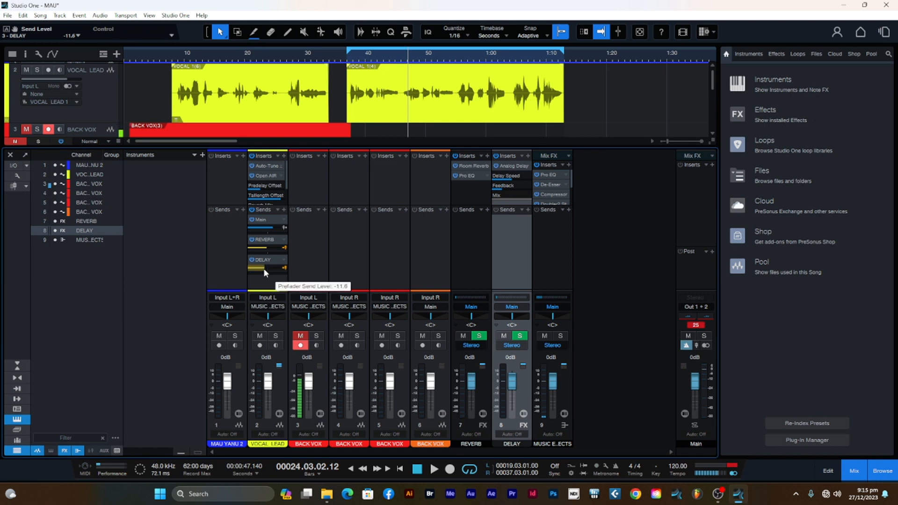
pyautogui.moveTo(264, 268); pyautogui.dragTo(266, 268)
pyautogui.press('space')
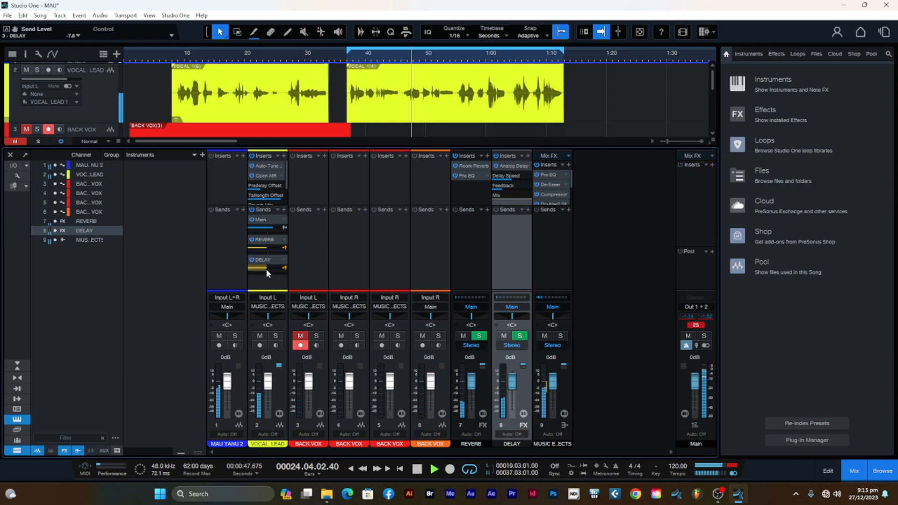
pyautogui.moveTo(265, 268); pyautogui.dragTo(262, 268)
pyautogui.moveTo(262, 268); pyautogui.dragTo(261, 269)
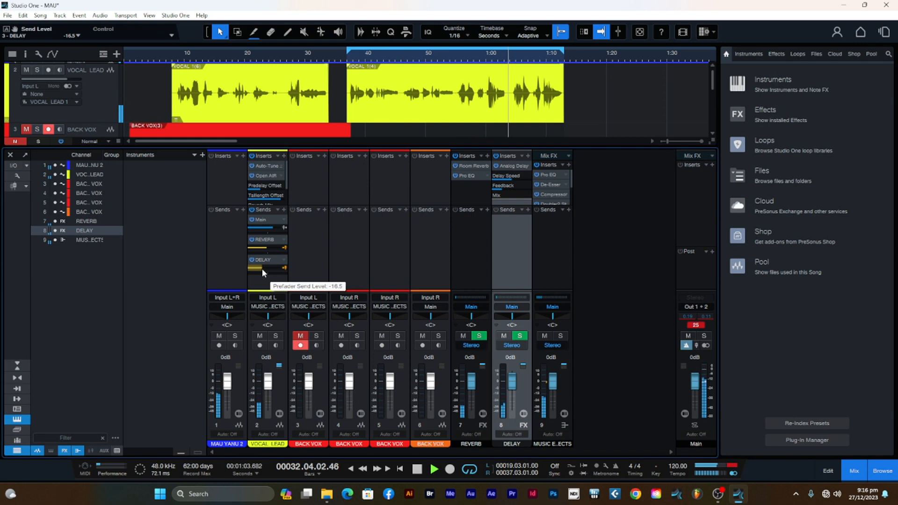
pyautogui.press('space')
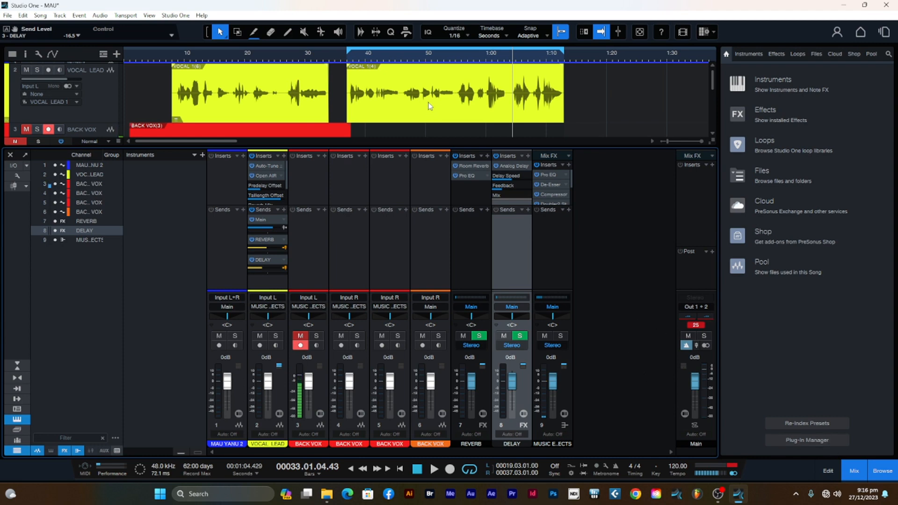
# Examine the second VOCAL LEAD clip's waveform in the audio editor and return to the mixer
pyautogui.click(449, 116)
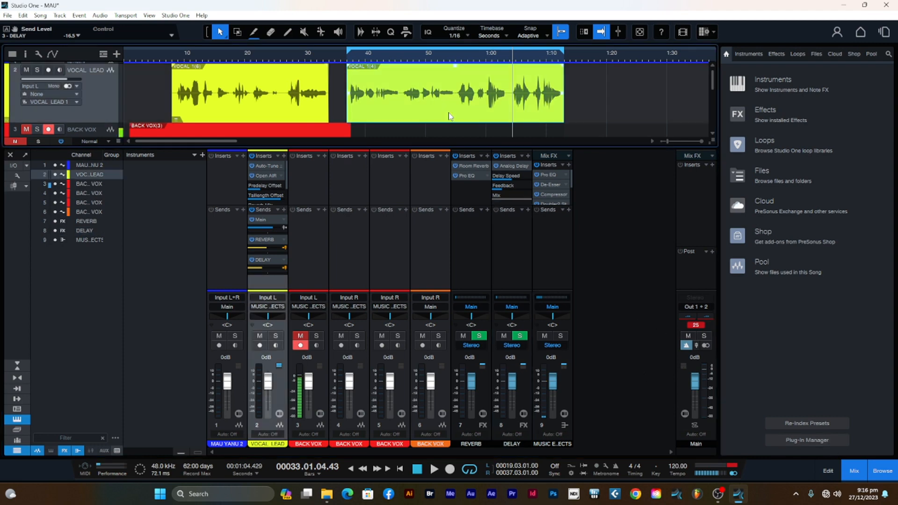
pyautogui.click(826, 470)
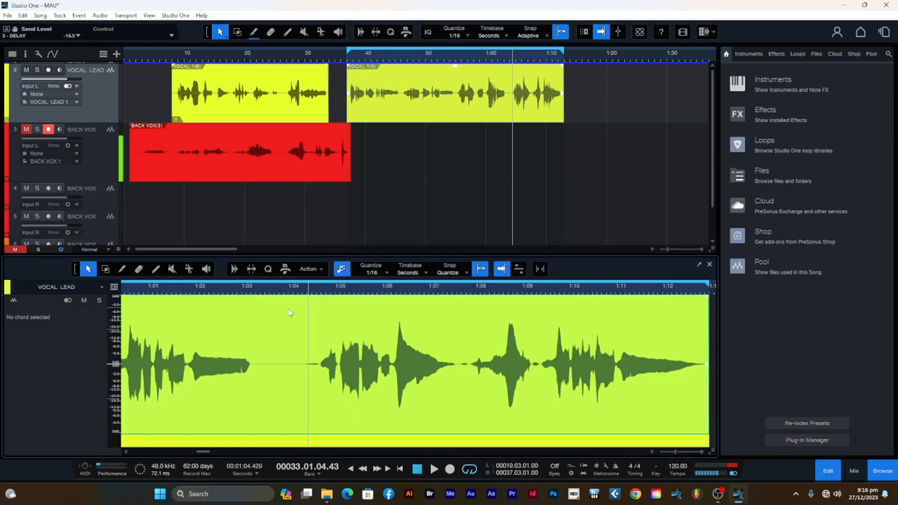
pyautogui.click(853, 470)
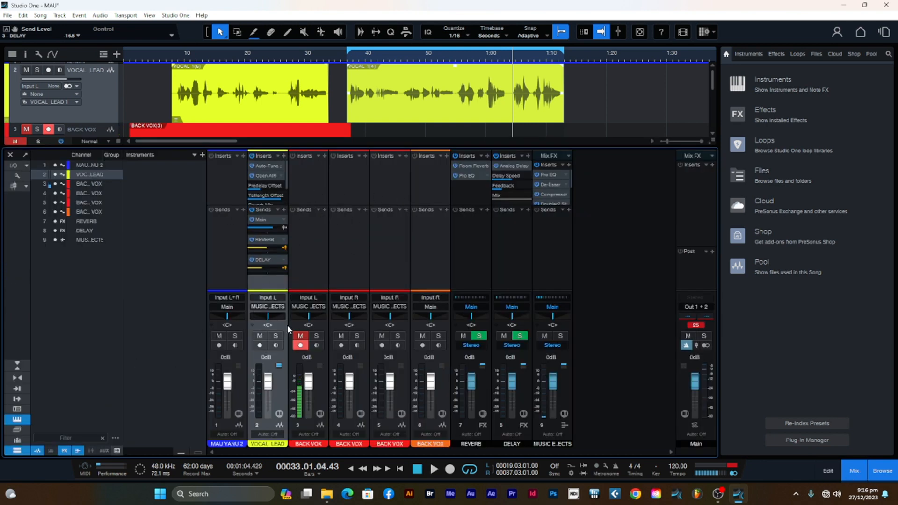
# Select the VOCAL LEAD track, try the narrow mixer layout, restore wide channels, and show the input channels
pyautogui.click(96, 94)
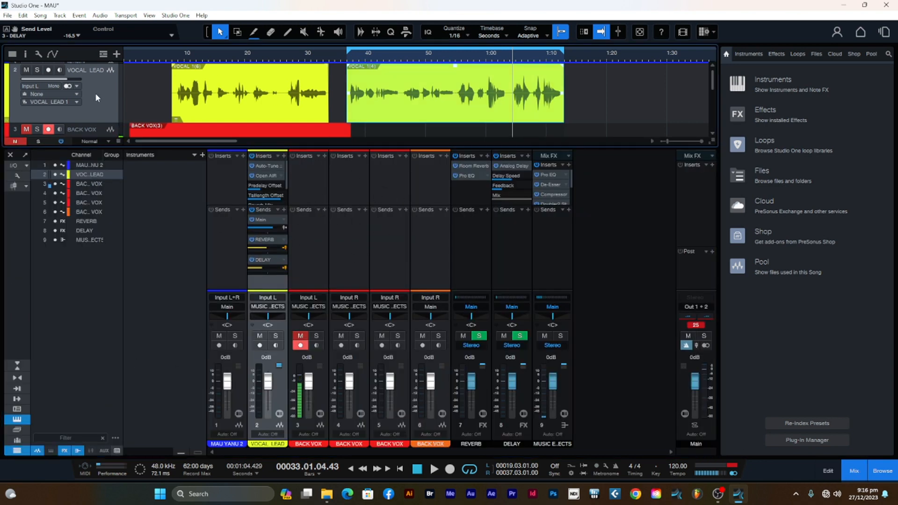
pyautogui.click(19, 379)
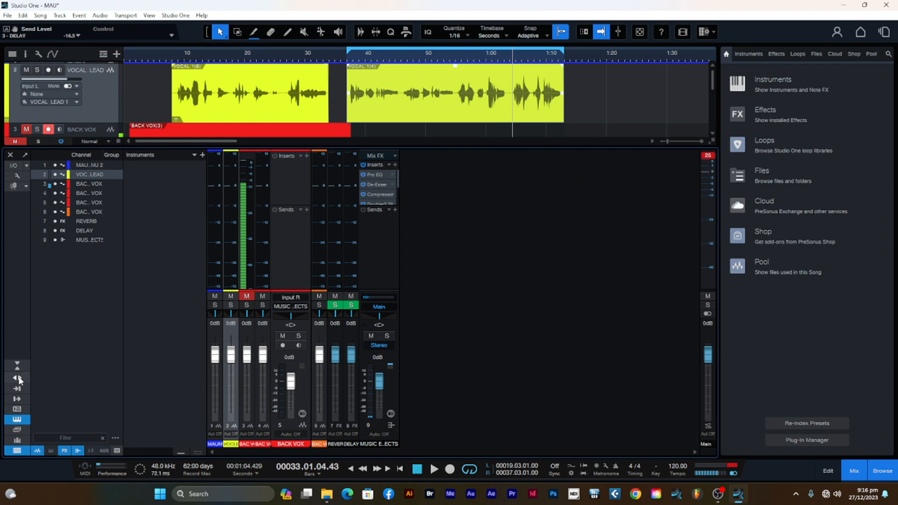
pyautogui.click(18, 377)
pyautogui.click(18, 388)
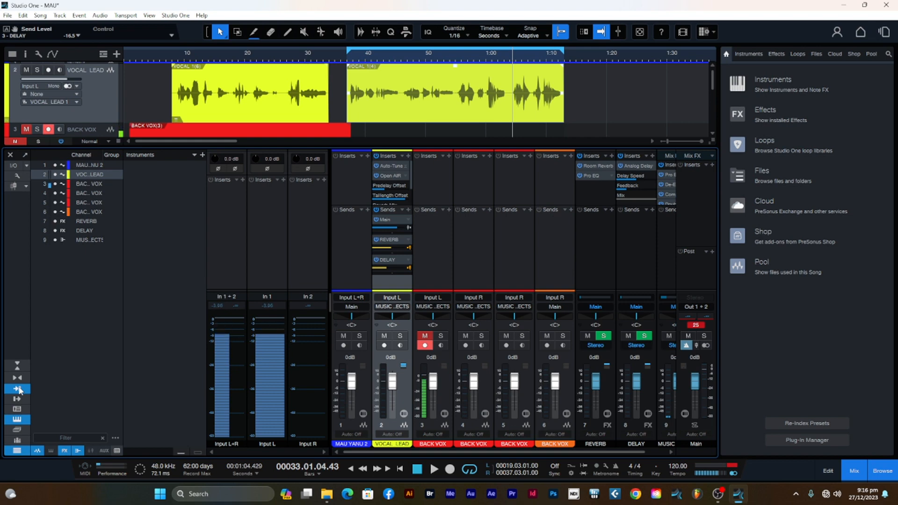
# Hide the input channels in the mixer, and toggle the output channels' display on and off
pyautogui.click(19, 390)
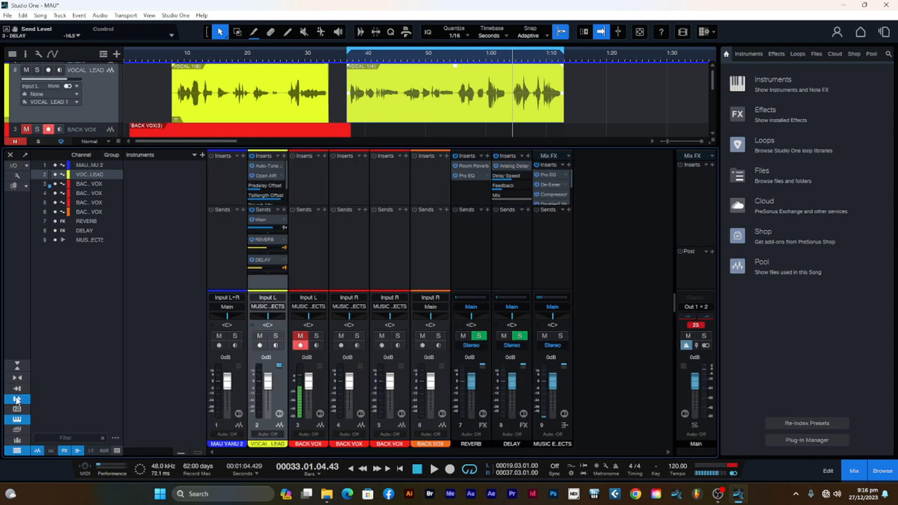
pyautogui.click(16, 399)
pyautogui.click(17, 400)
pyautogui.click(17, 401)
pyautogui.click(17, 400)
pyautogui.click(17, 400)
# Show and hide the mixer's Scenes panel with its recall options, and look at the Groups panel
pyautogui.click(18, 429)
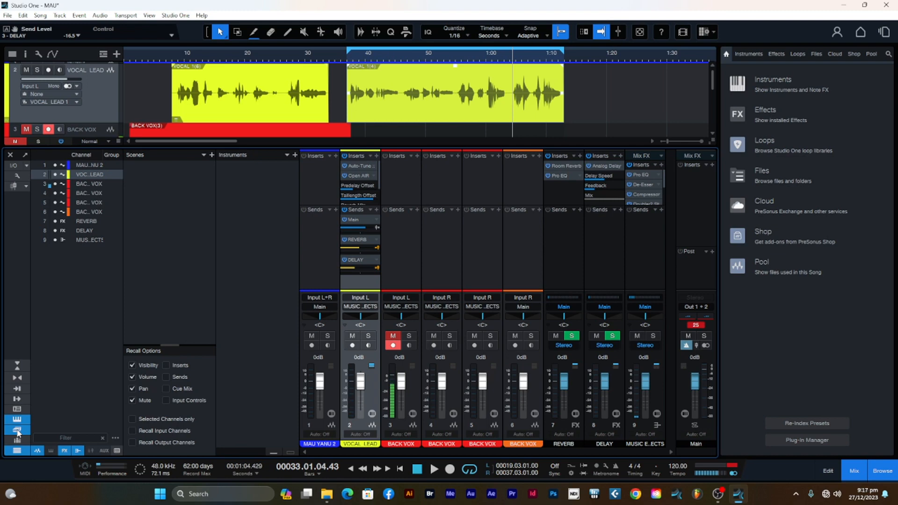
pyautogui.click(17, 430)
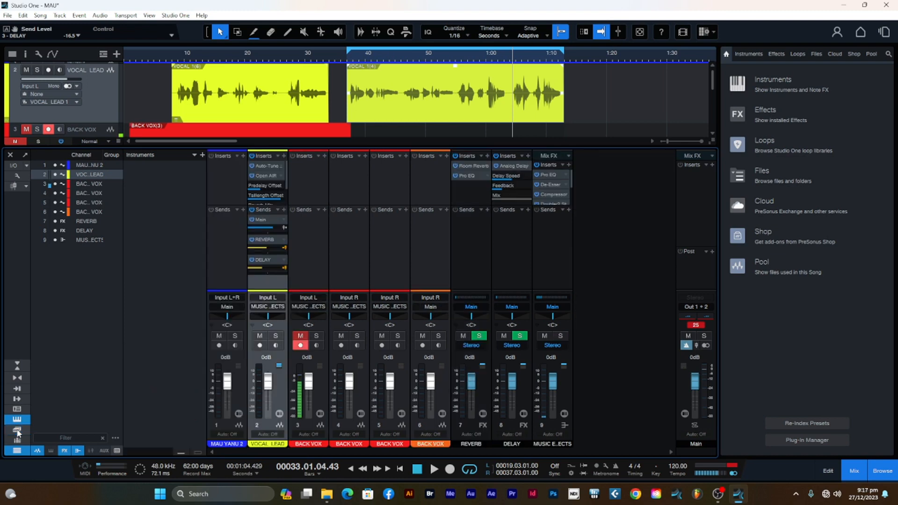
pyautogui.click(18, 440)
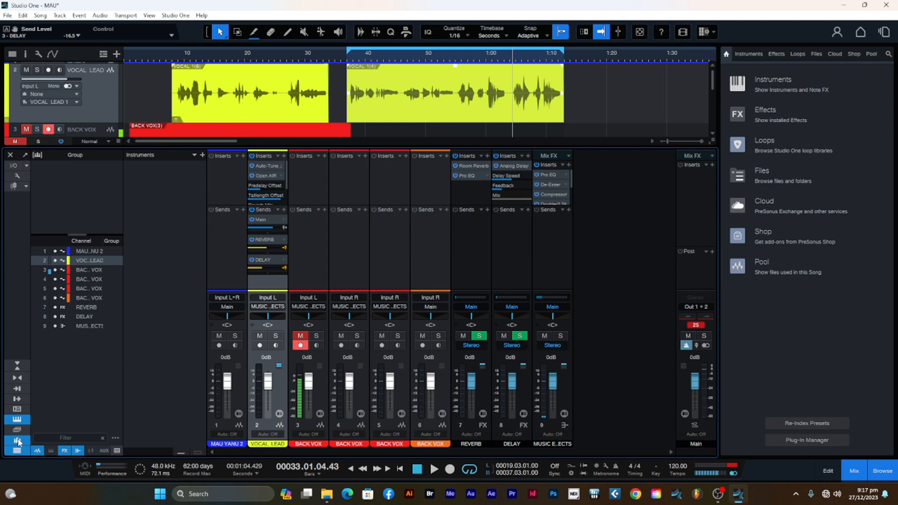
# Try the small mixer layout and the narrow channel view, restoring the large layout with wide channels
pyautogui.click(17, 367)
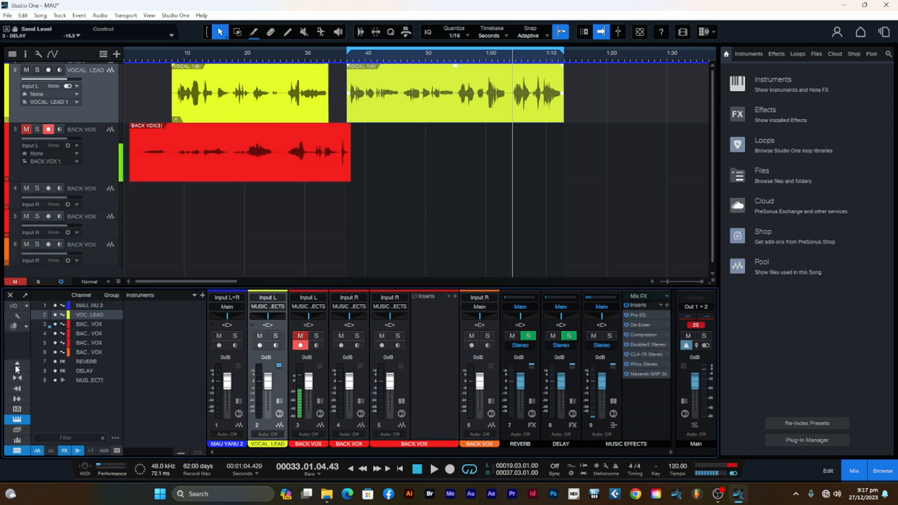
pyautogui.click(16, 366)
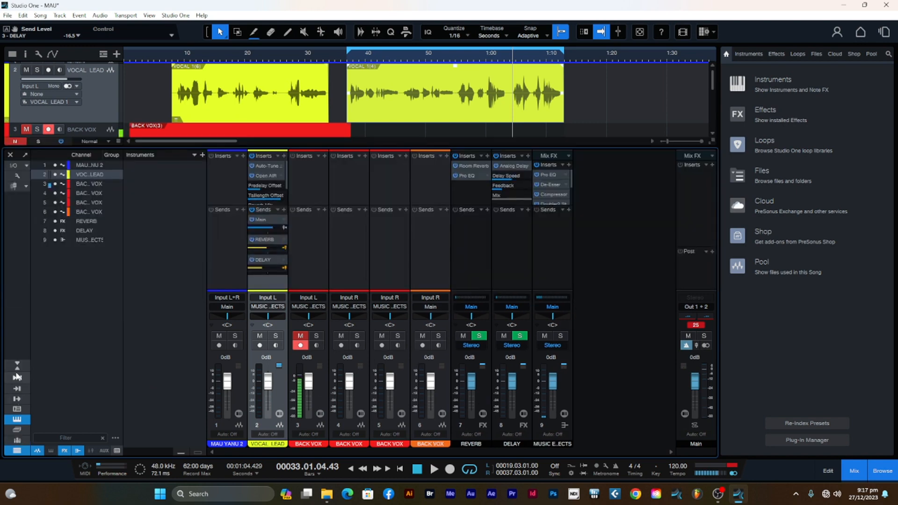
pyautogui.click(17, 379)
pyautogui.click(16, 378)
# Reduce the mixer's height slightly and move the playhead to 37 seconds, at the start of the second VOCAL LEAD clip
pyautogui.moveTo(456, 148); pyautogui.dragTo(456, 159)
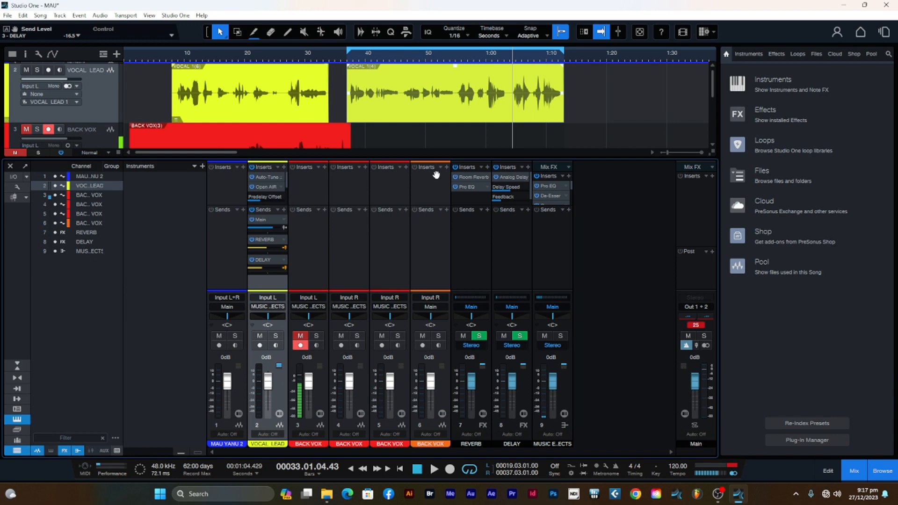
pyautogui.click(347, 60)
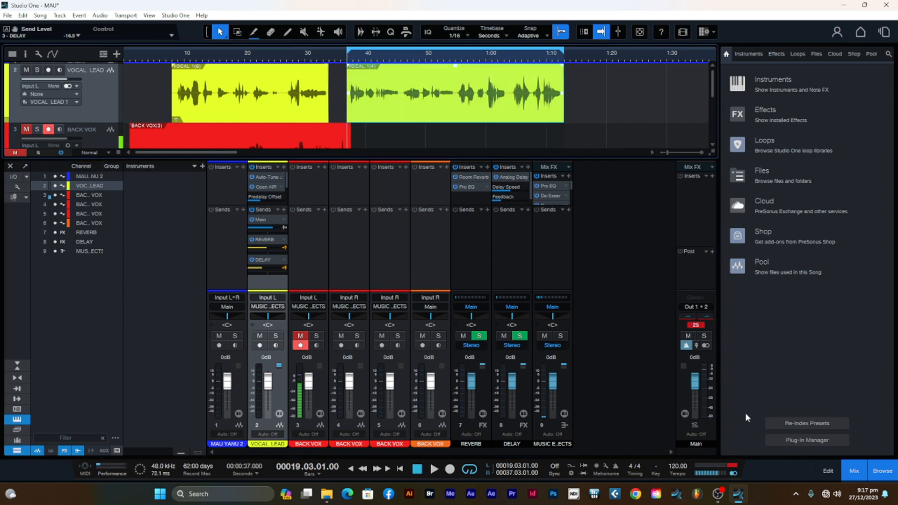